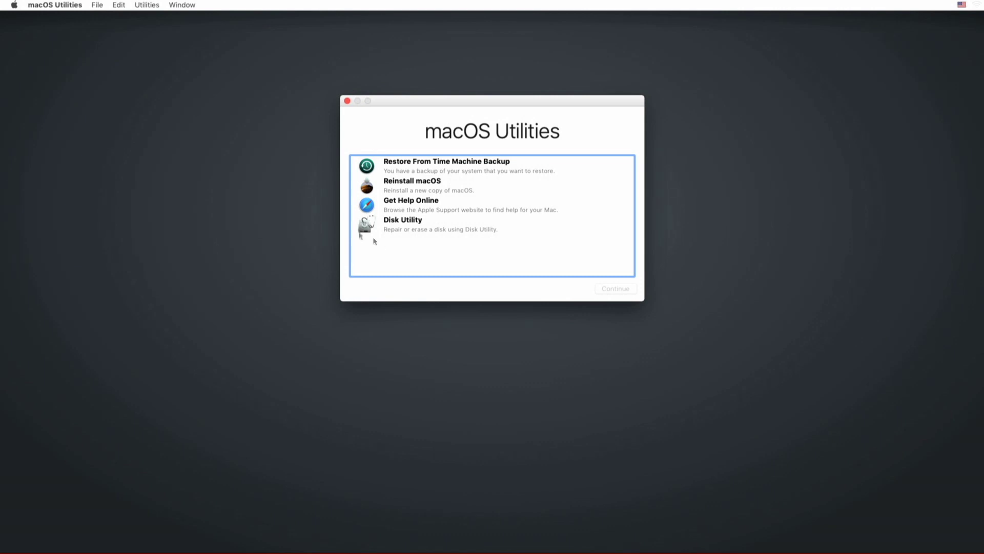
# Step: Launch Terminal from the Utilities menu in macOS Recovery
pyautogui.click(147, 6)
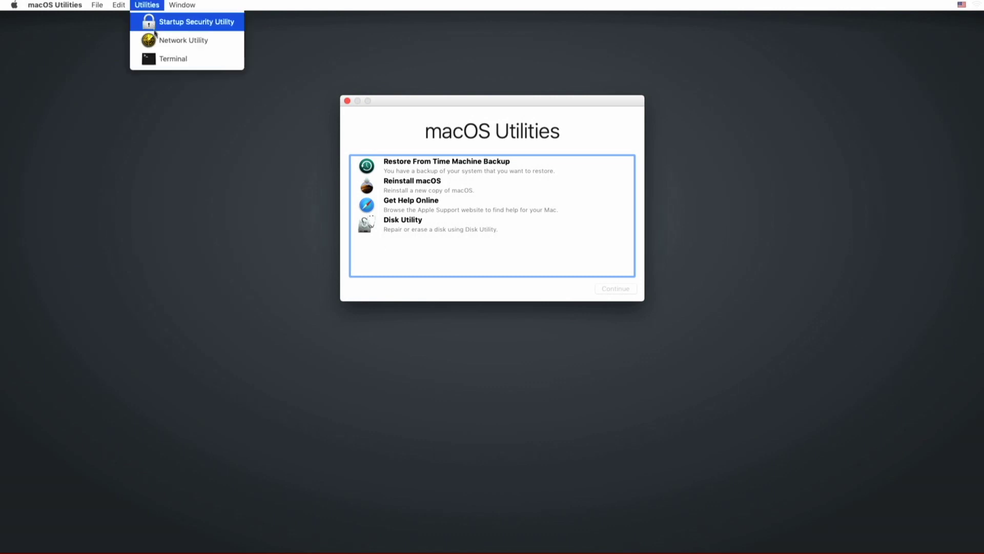
pyautogui.click(165, 61)
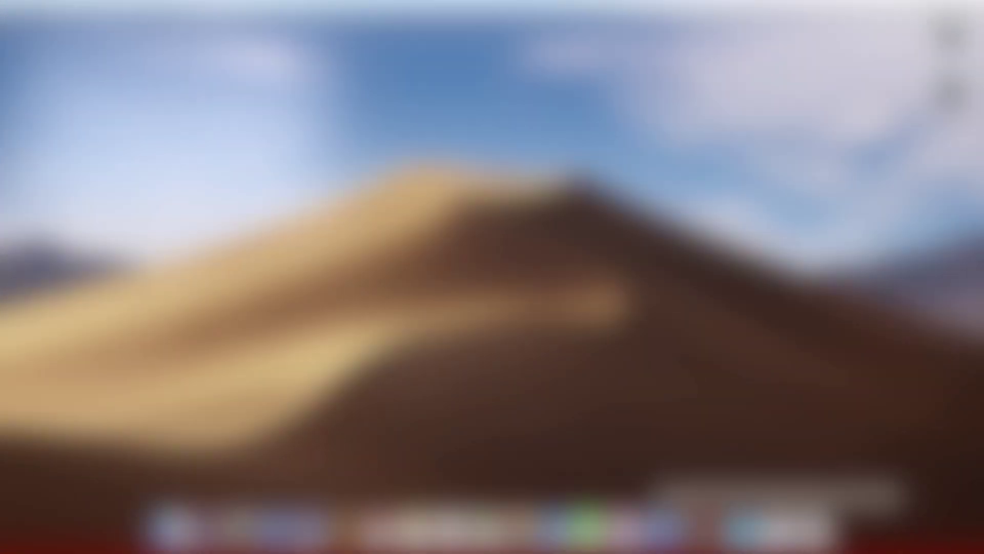
# Step: Download the 0.7.4.zip attachment from the forum post, allowing downloads from the site
pyautogui.scroll(-20, 588, 407)
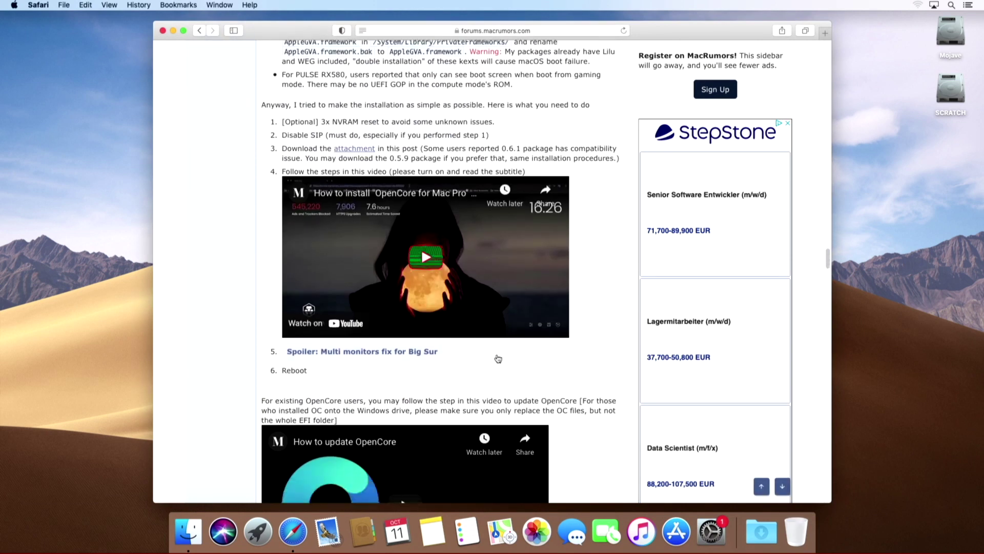
pyautogui.scroll(-10, 496, 364)
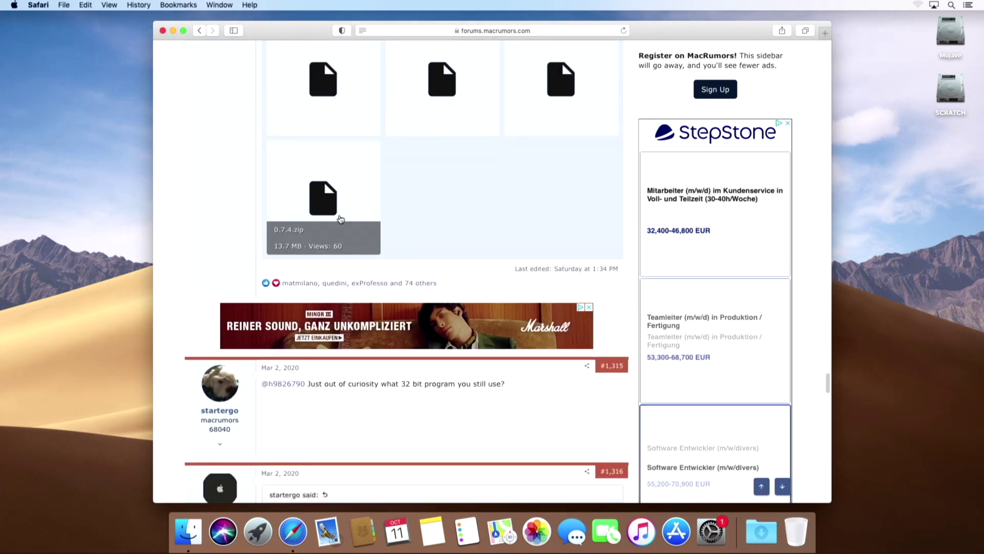
pyautogui.click(336, 216)
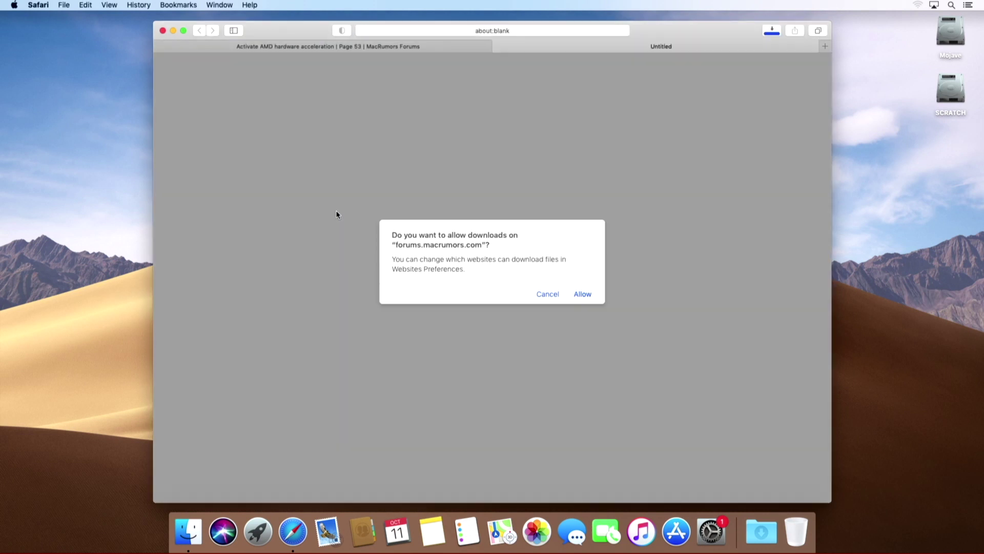
pyautogui.click(583, 294)
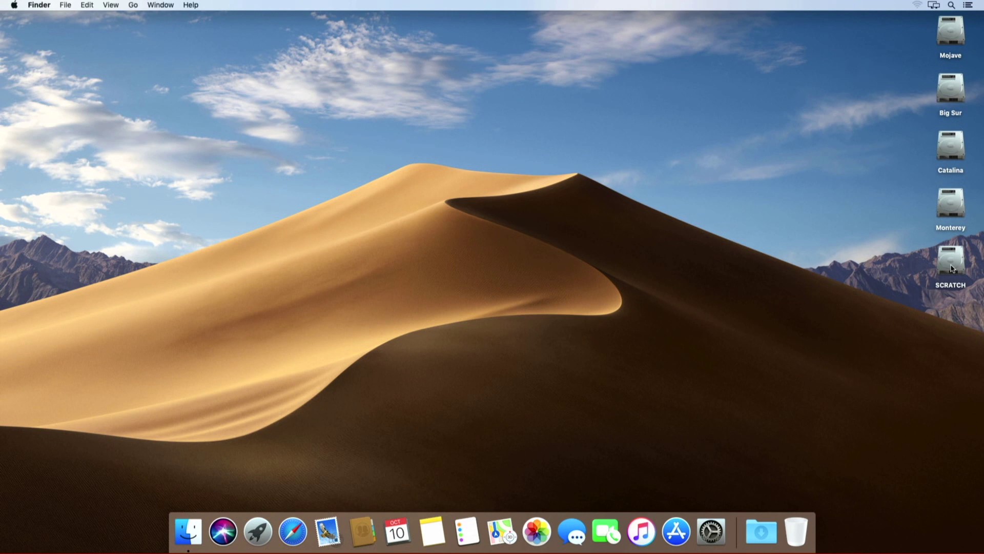
# Step: Open SCRATCH, then the 0.7.4 folder, and launch Clover Configurator from it
pyautogui.doubleClick(951, 268)
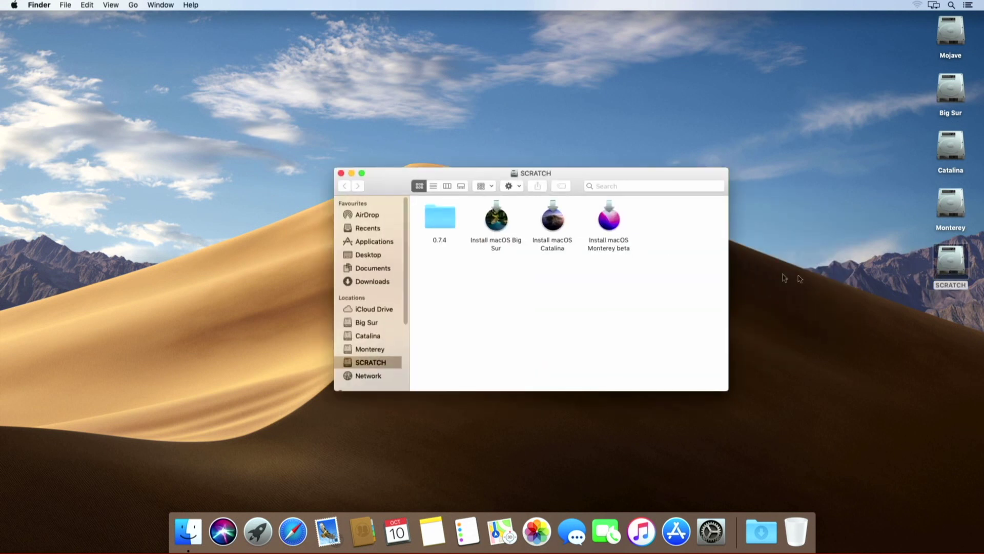
pyautogui.doubleClick(446, 221)
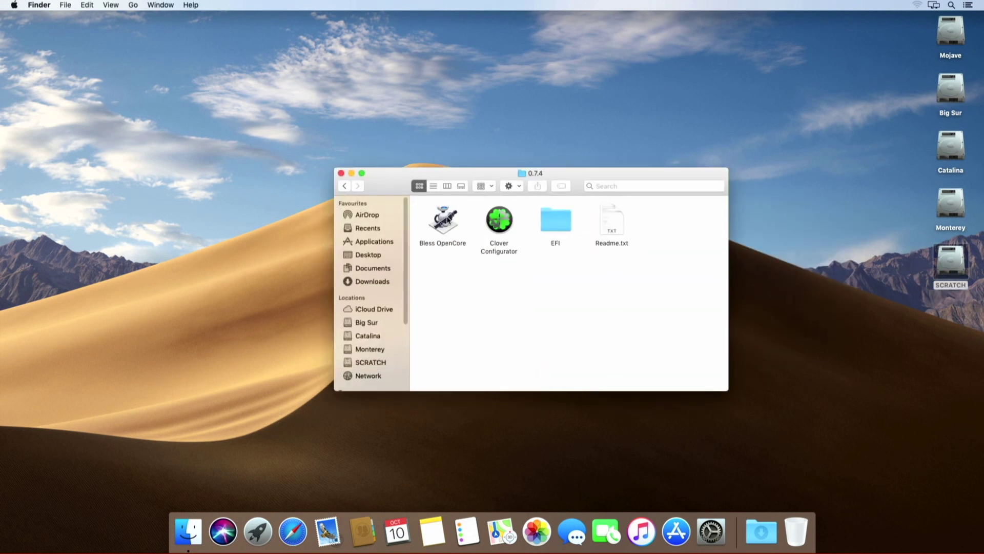
pyautogui.doubleClick(500, 225)
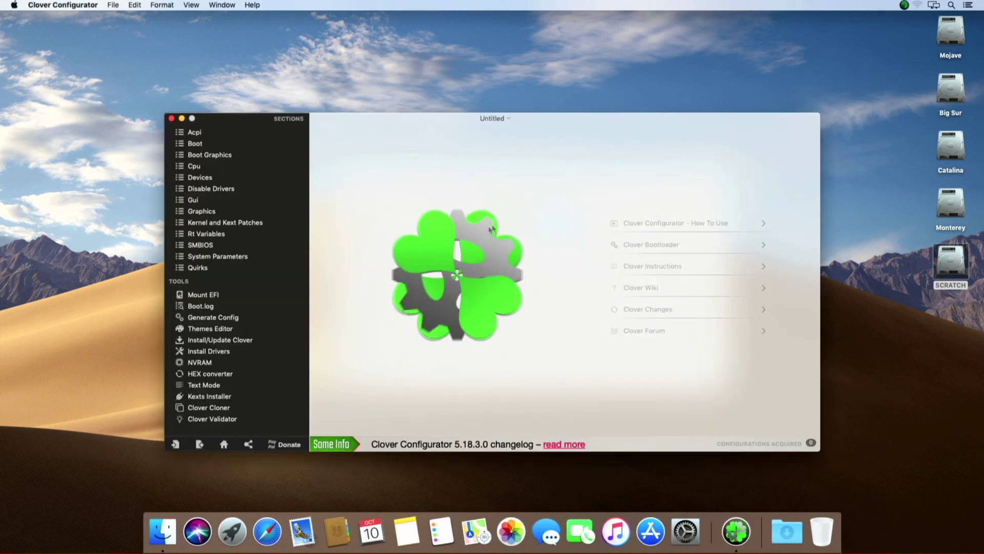
# Step: Mount the disk0s1 EFI partition with the admin password and select the new EFI volume
pyautogui.click(197, 298)
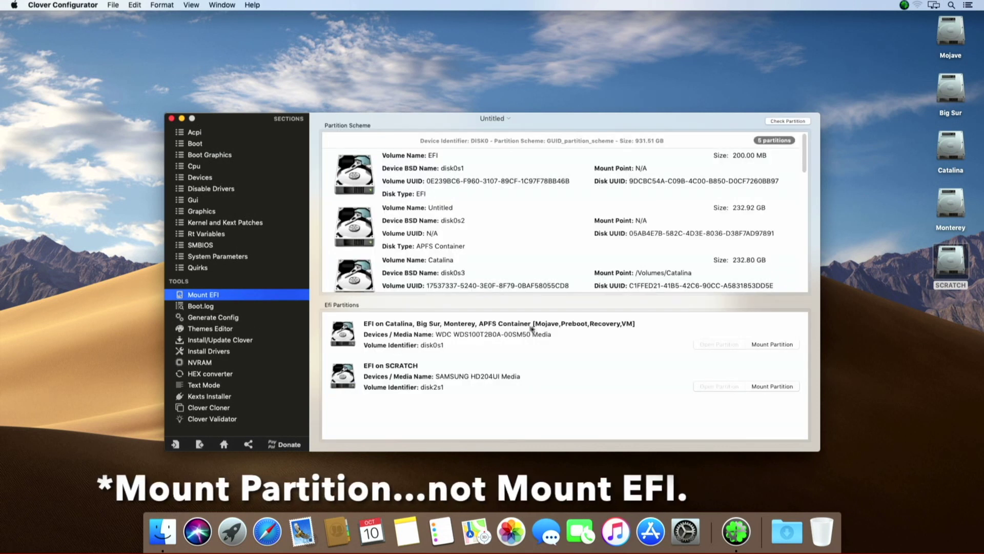
pyautogui.click(773, 344)
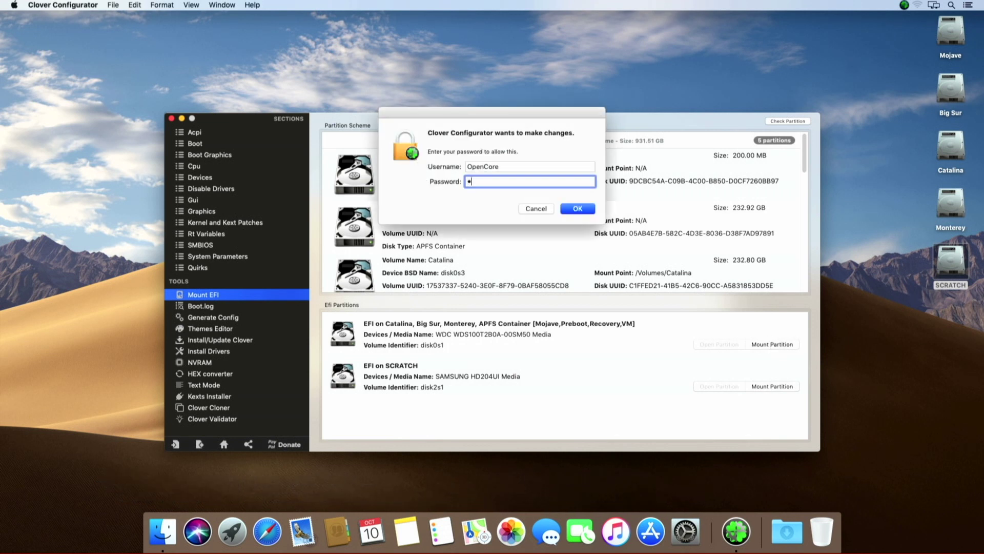
pyautogui.write('••••')
pyautogui.press('Return')
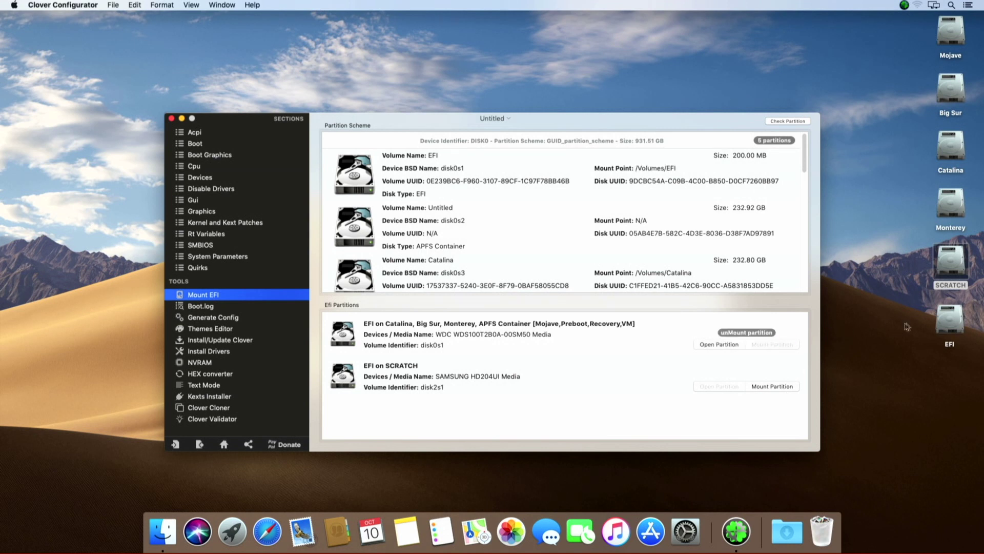
pyautogui.click(952, 320)
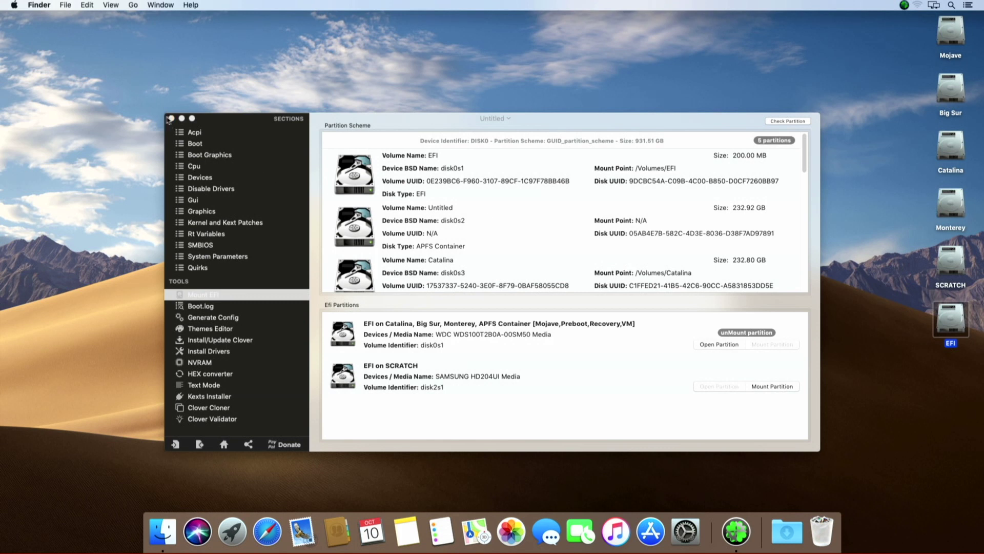
# Step: Copy BOOT and OC from 0.7.4/EFI into the EFI volume's EFI folder
pyautogui.click(172, 119)
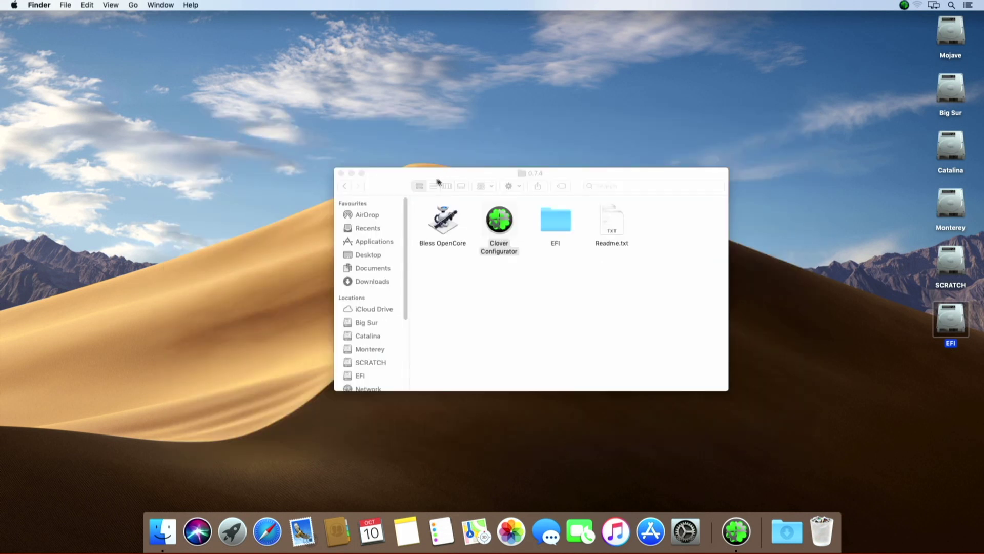
pyautogui.moveTo(421, 172); pyautogui.dragTo(111, 44)
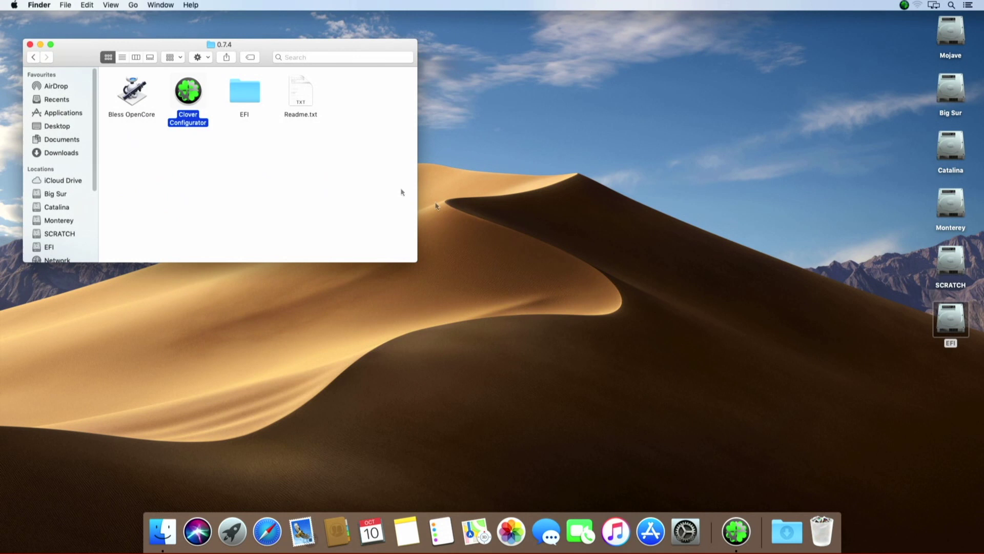
pyautogui.doubleClick(938, 332)
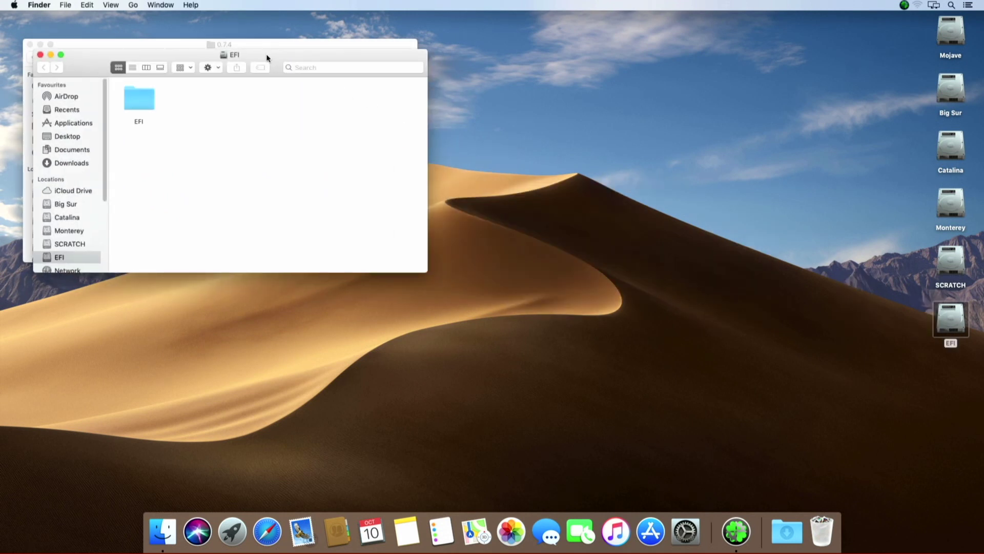
pyautogui.moveTo(267, 58); pyautogui.dragTo(691, 117)
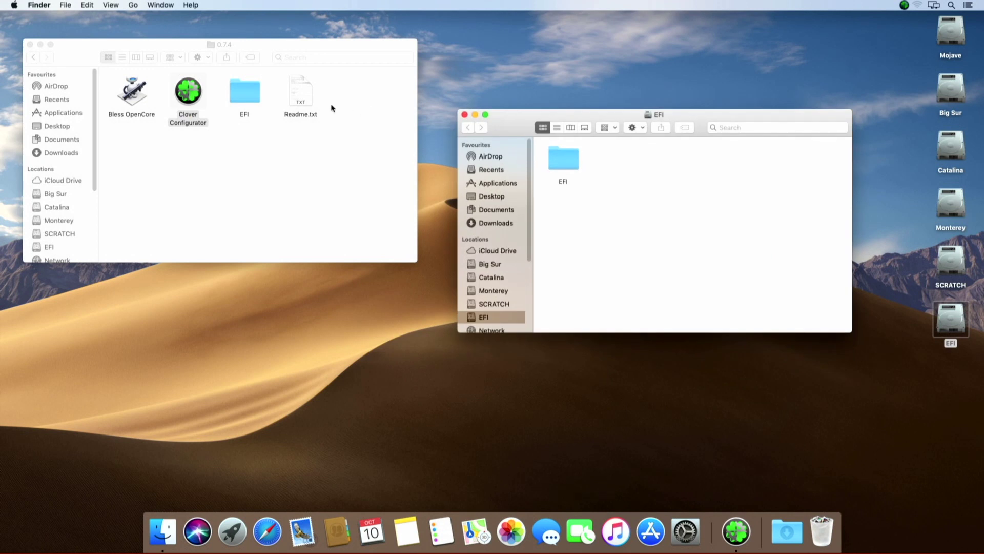
pyautogui.doubleClick(562, 163)
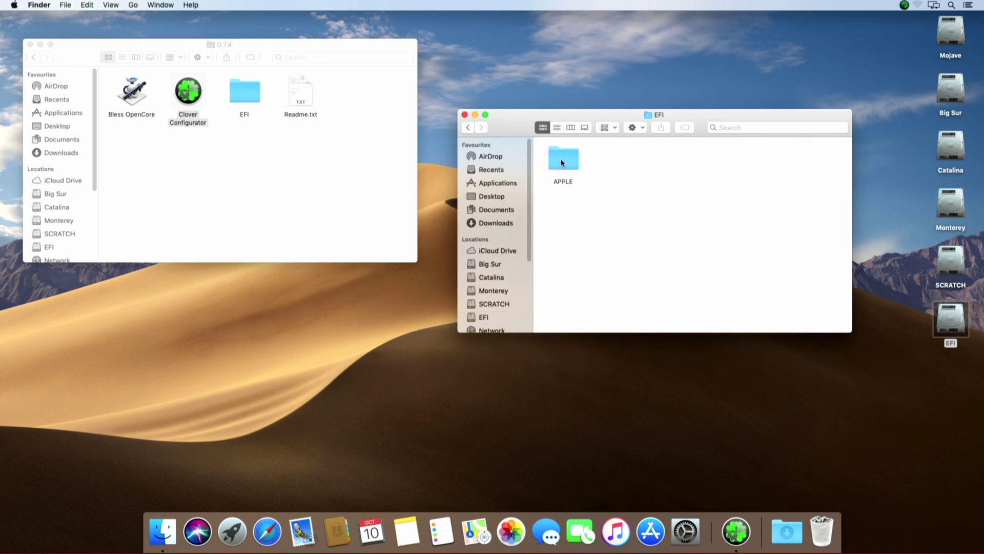
pyautogui.doubleClick(239, 97)
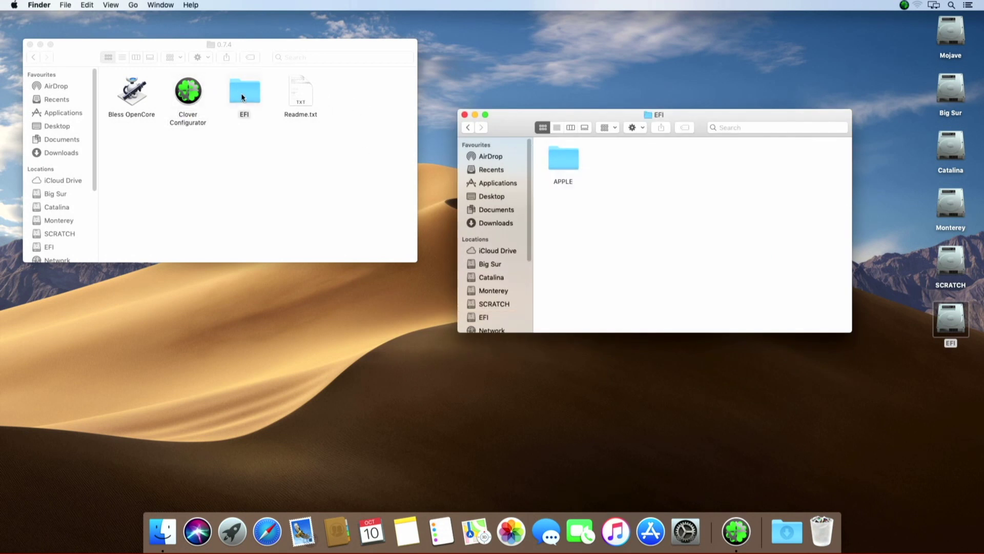
pyautogui.moveTo(119, 130); pyautogui.dragTo(669, 164)
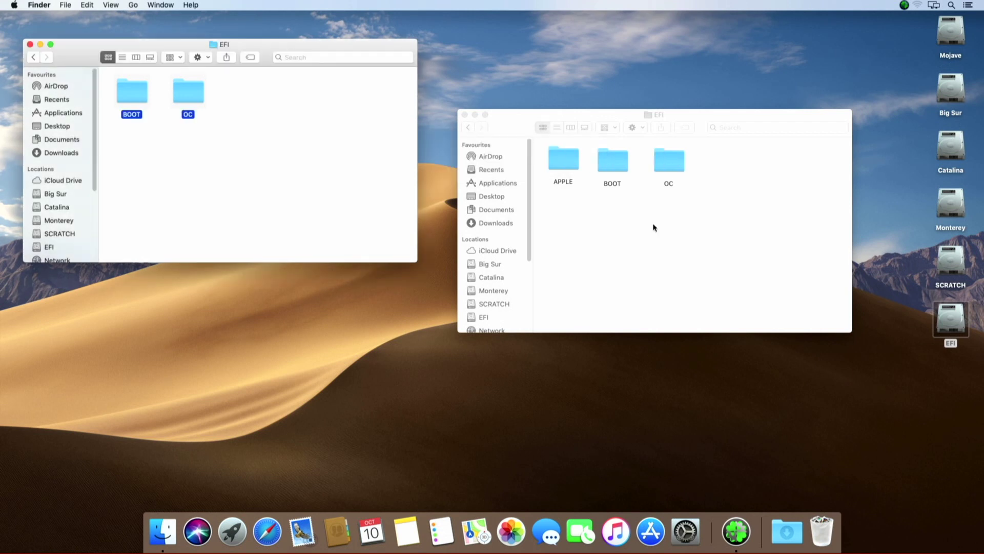
pyautogui.click(33, 57)
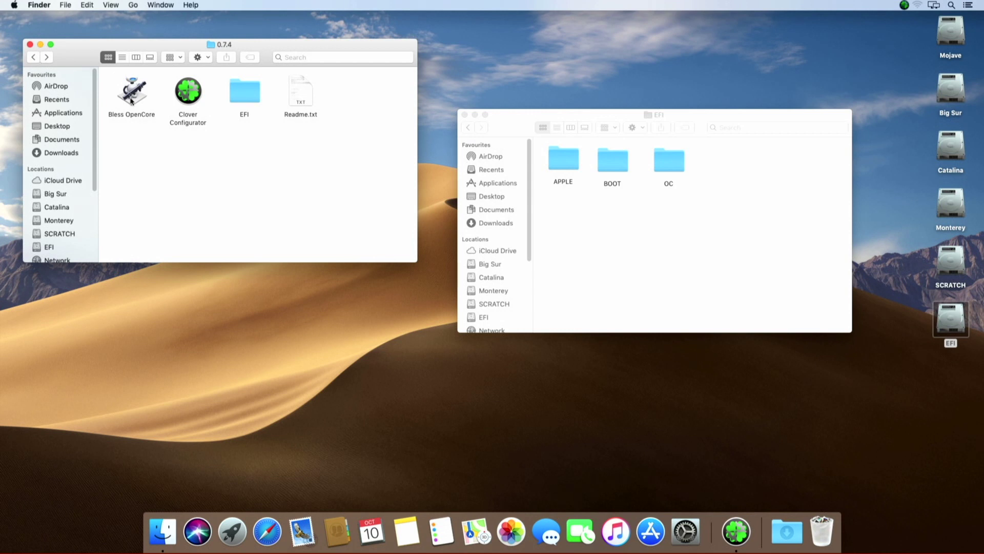
# Step: Run Bless OpenCore from the 0.7.4 folder, confirming the admin password, then close the window
pyautogui.click(131, 98)
pyautogui.doubleClick(132, 100)
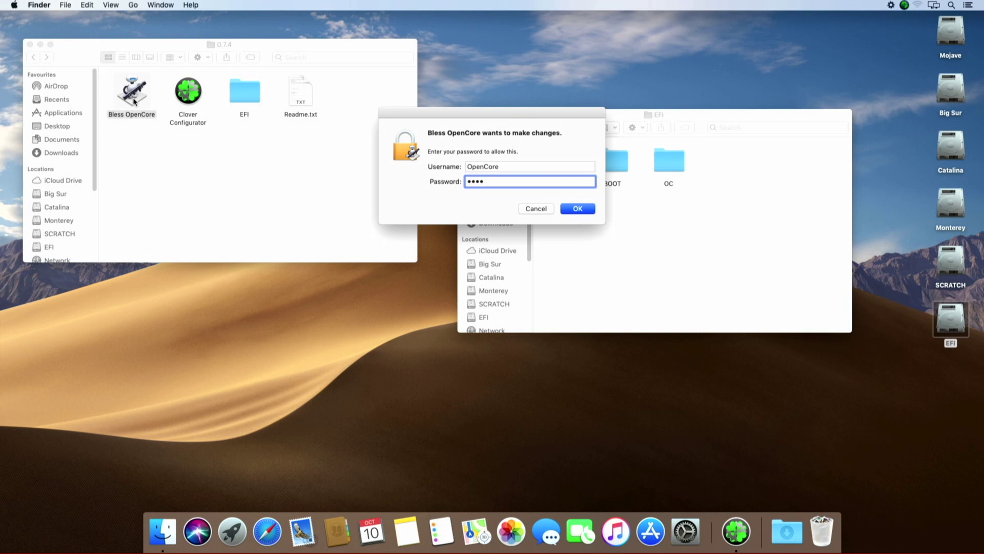
pyautogui.press('Return')
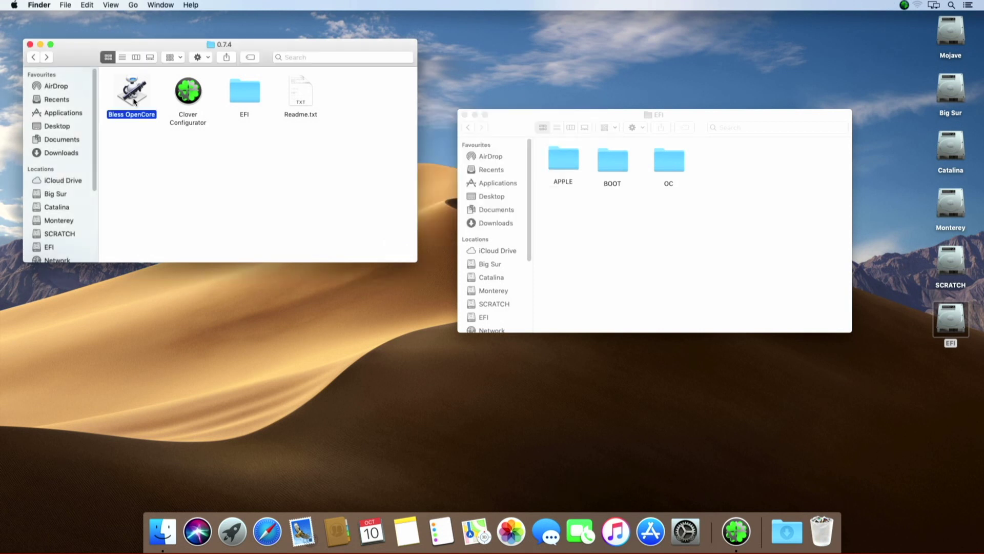
pyautogui.click(29, 44)
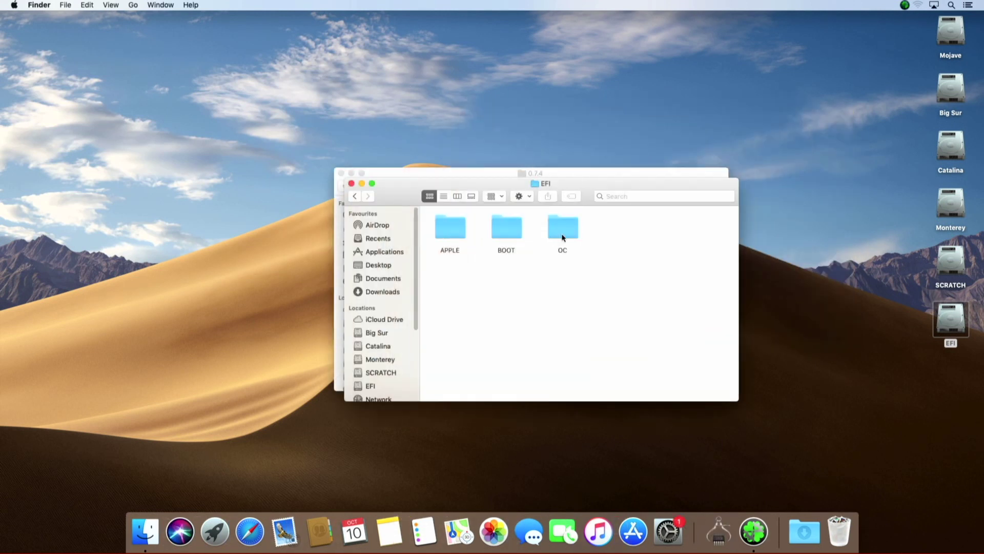
# Step: Open the OC folder's config.plist in TextEdit via Open With > Other…
pyautogui.doubleClick(563, 231)
pyautogui.click(567, 292)
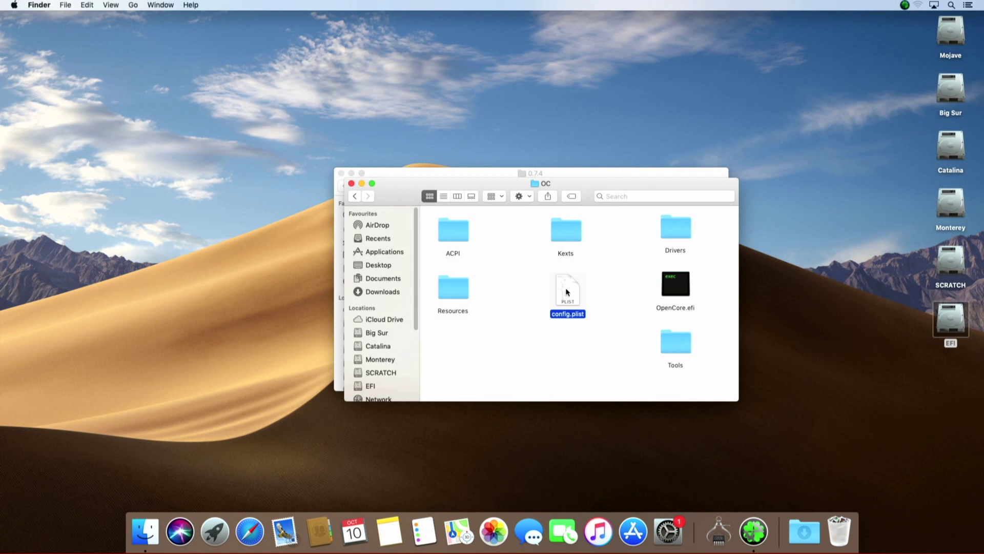
pyautogui.rightClick(566, 281)
pyautogui.moveTo(667, 292)
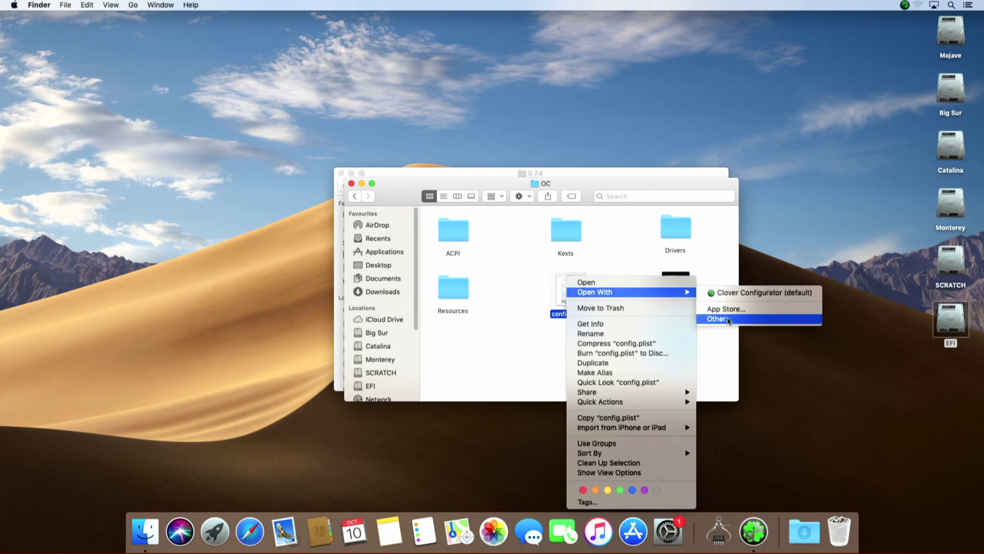
pyautogui.click(731, 320)
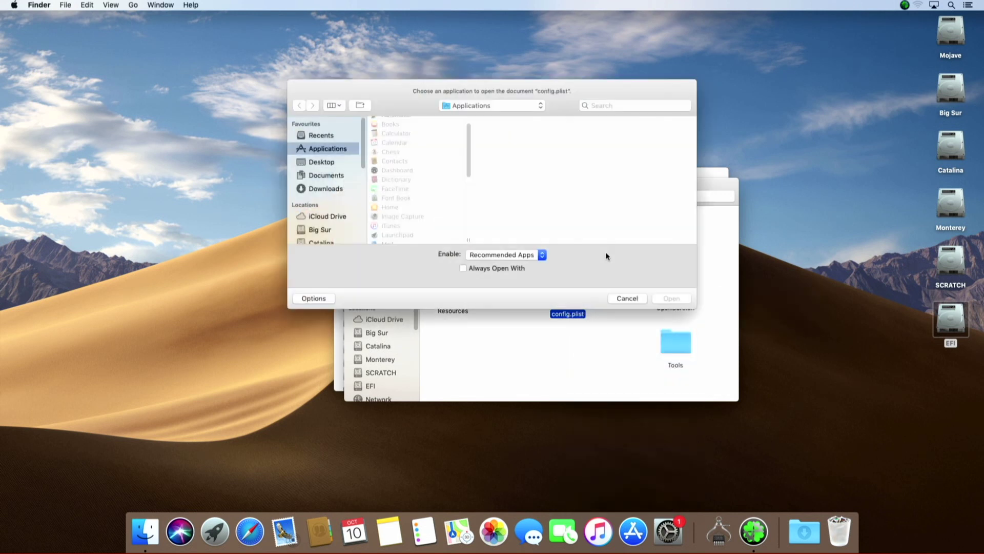
pyautogui.moveTo(468, 148); pyautogui.dragTo(469, 206)
pyautogui.click(393, 212)
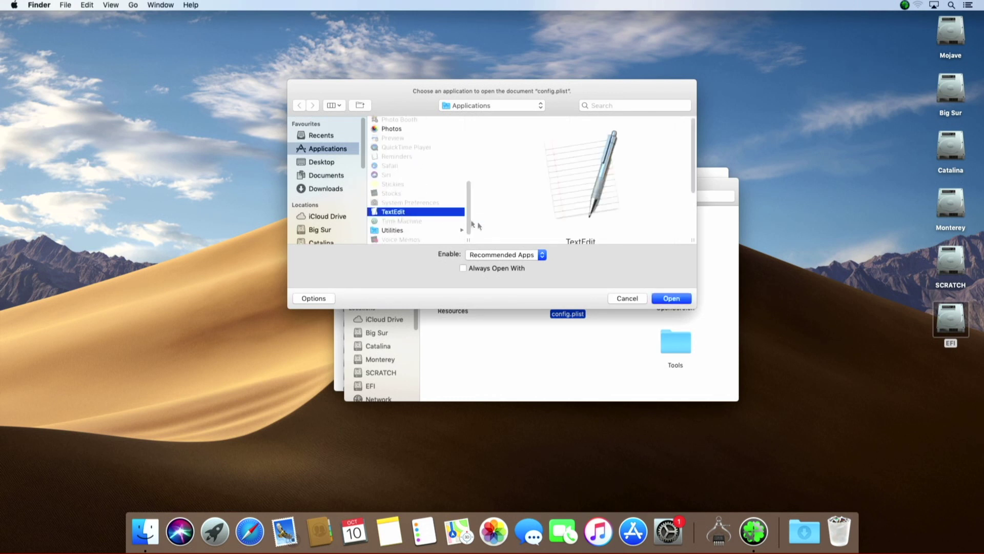
pyautogui.click(682, 302)
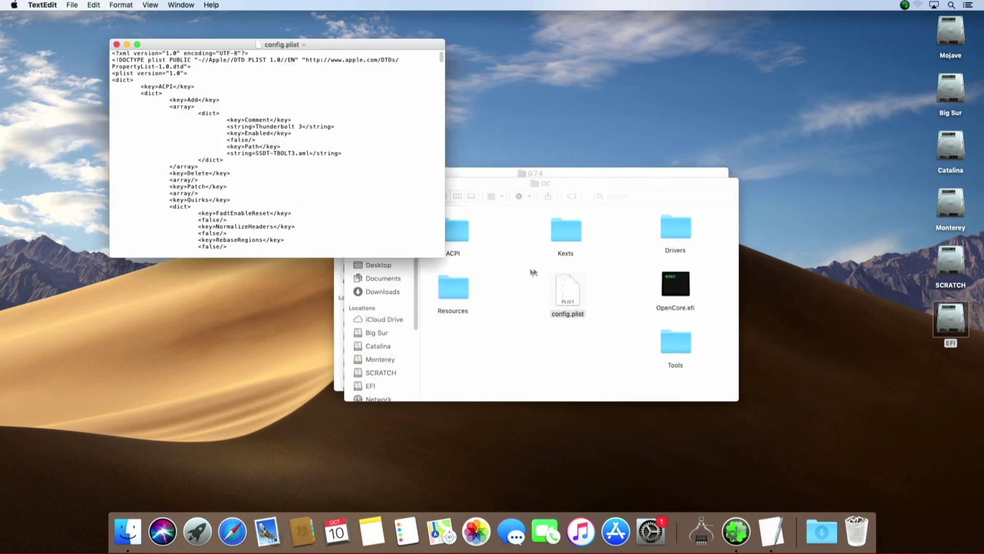
# Step: Enlarge the config.plist window and copy the Cpuid1Data value AAAAAAAAAAAAAACAAAAAAA
pyautogui.moveTo(442, 255); pyautogui.dragTo(623, 477)
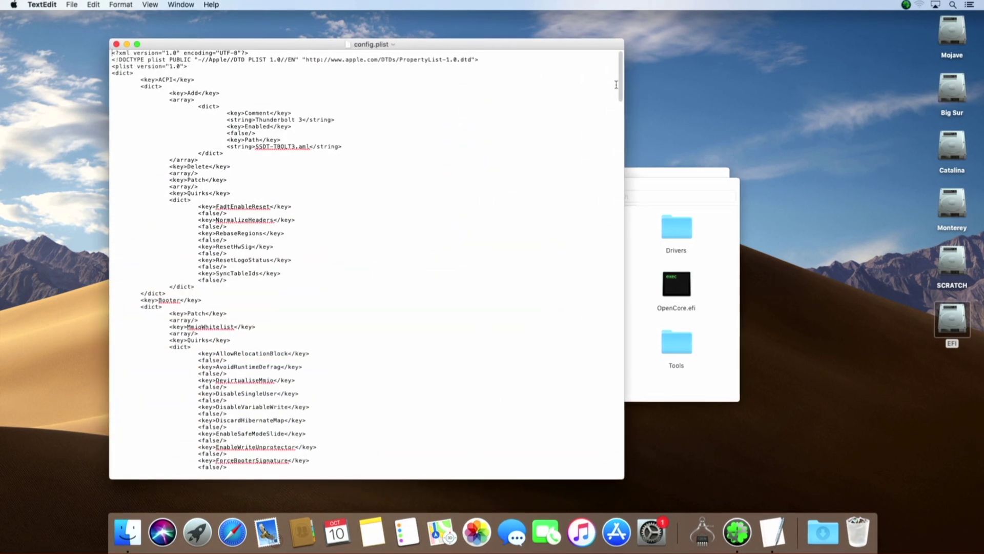
pyautogui.moveTo(620, 83); pyautogui.dragTo(650, 230)
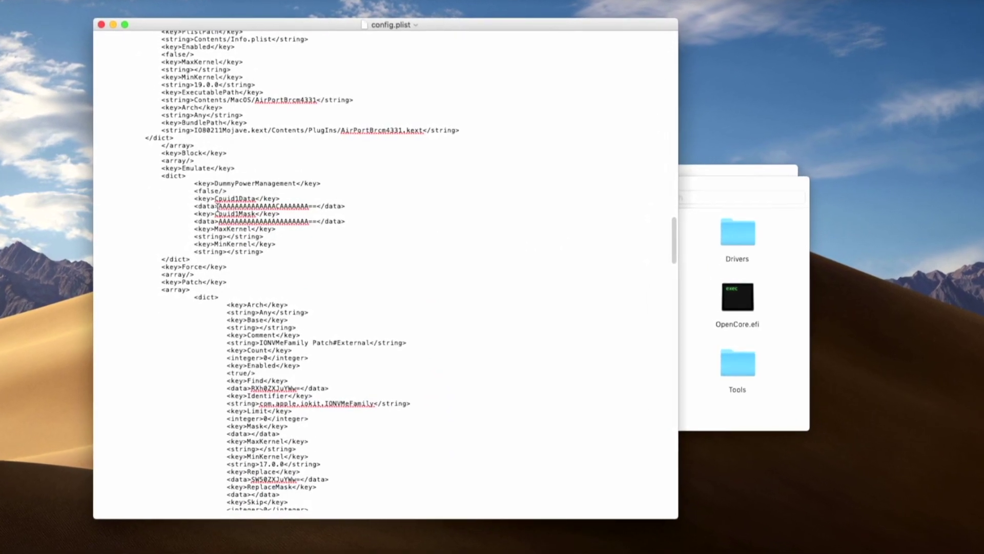
pyautogui.moveTo(218, 206); pyautogui.dragTo(309, 206)
pyautogui.press('super+c')
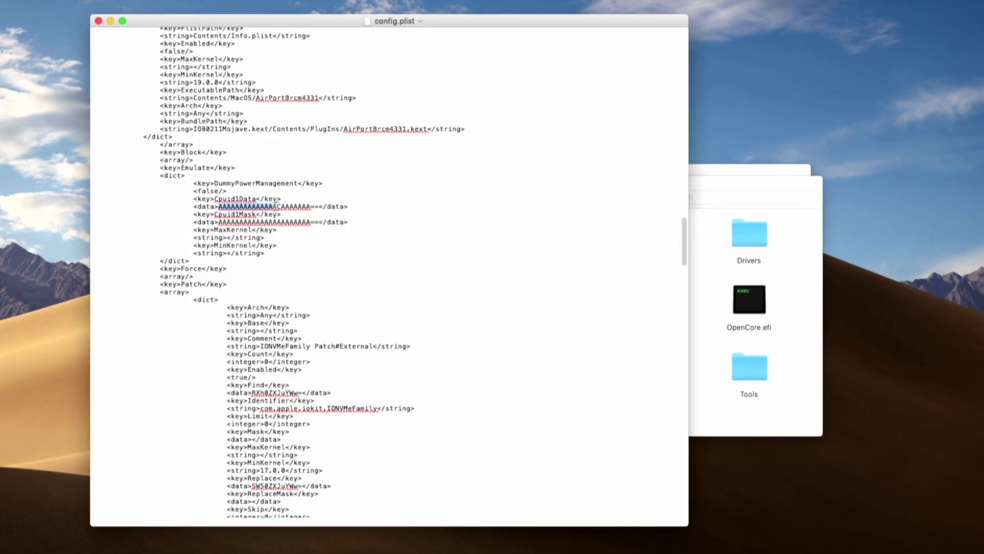
pyautogui.rightClick(309, 206)
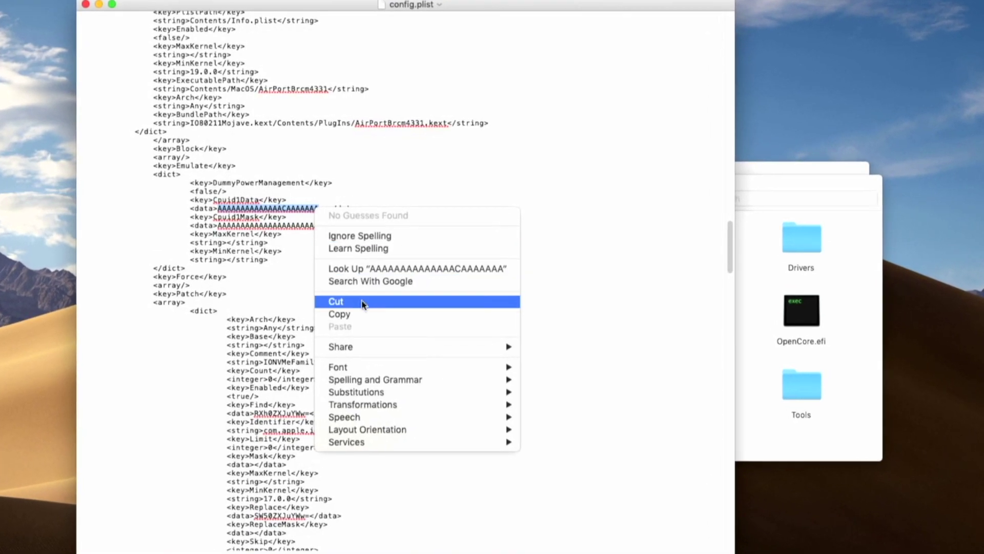
pyautogui.click(358, 314)
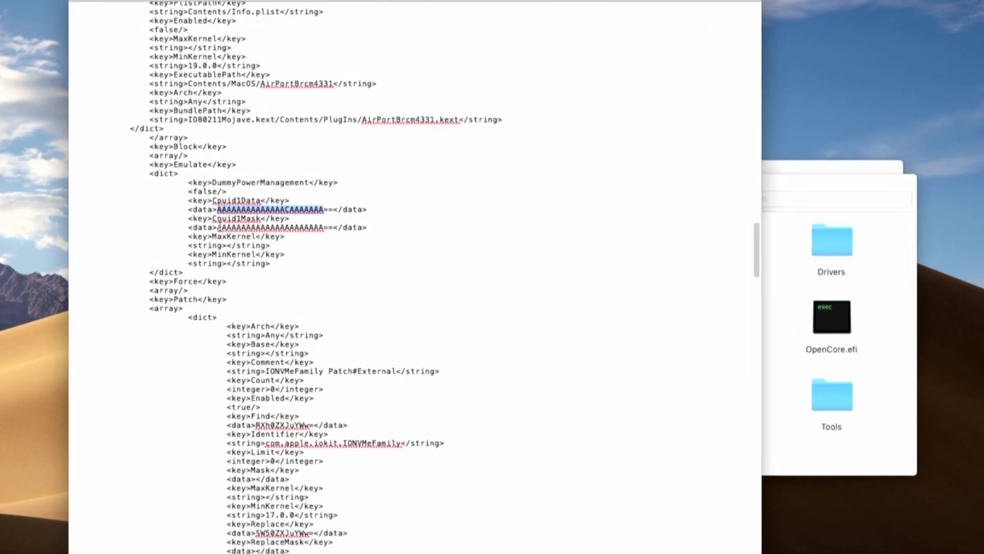
# Step: Paste the copied value over Cpuid1Mask and compare the two values
pyautogui.moveTo(217, 226); pyautogui.dragTo(326, 231)
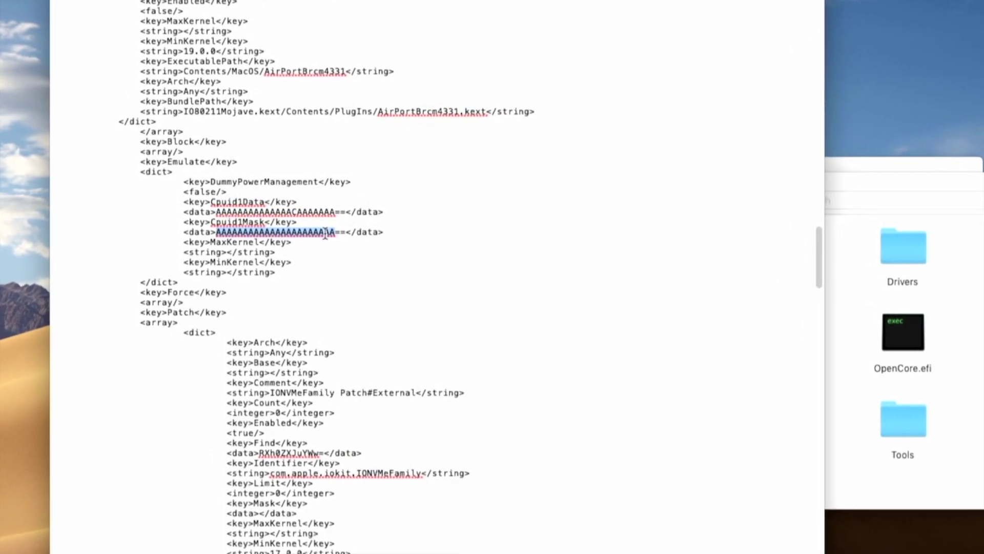
pyautogui.rightClick(328, 231)
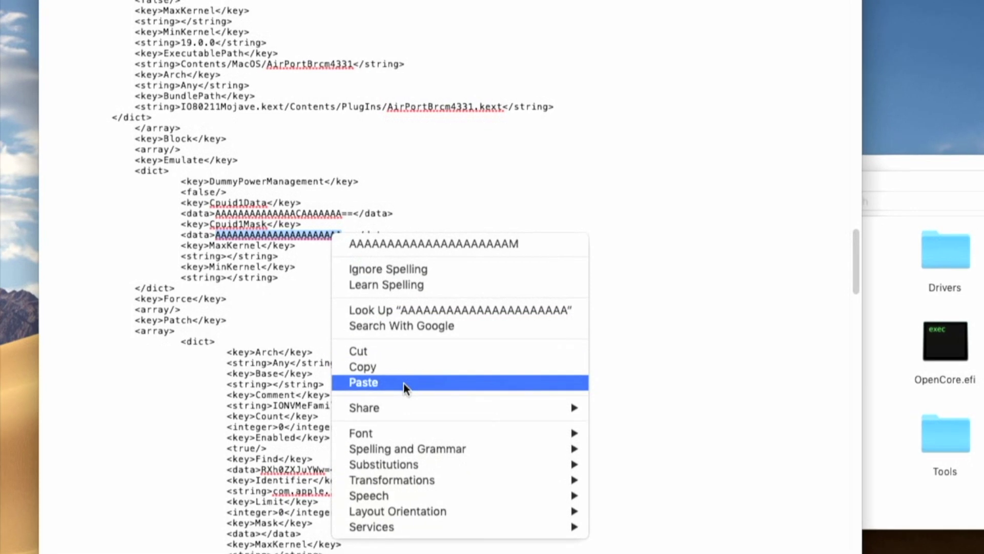
pyautogui.click(397, 378)
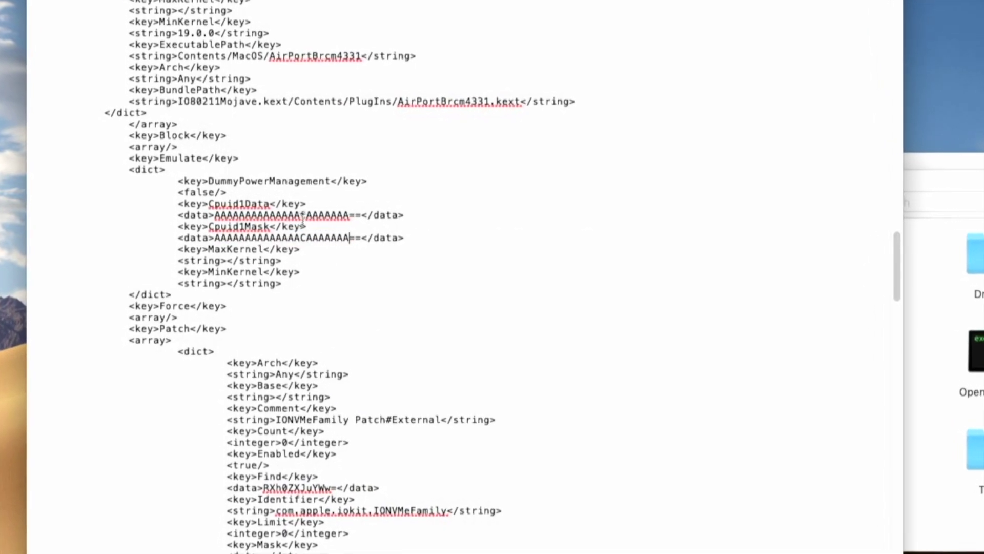
pyautogui.moveTo(298, 214); pyautogui.dragTo(314, 242)
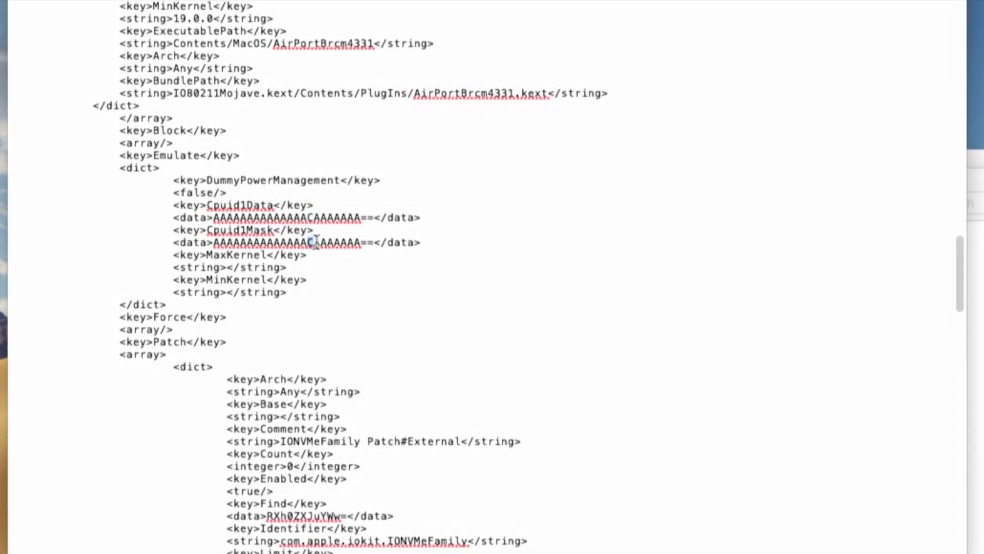
pyautogui.click(418, 278)
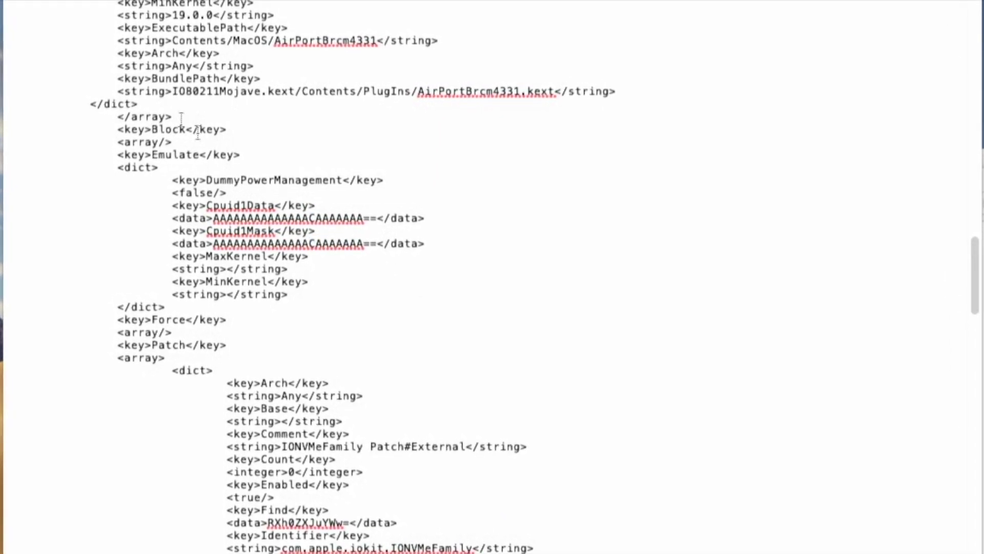
# Step: Save config.plist, close it and the OC and 0.7.4 windows, and quit TextEdit
pyautogui.click(71, 5)
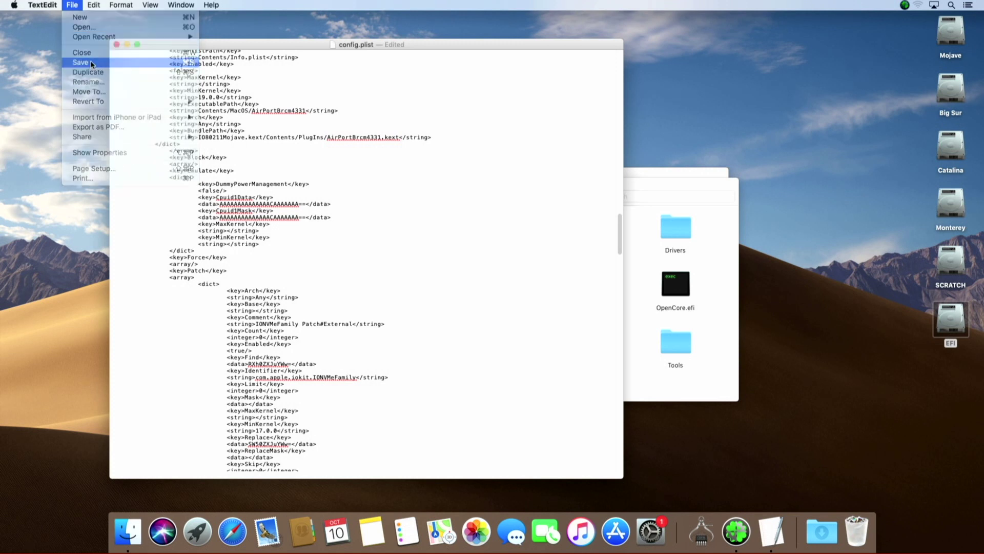
pyautogui.click(81, 62)
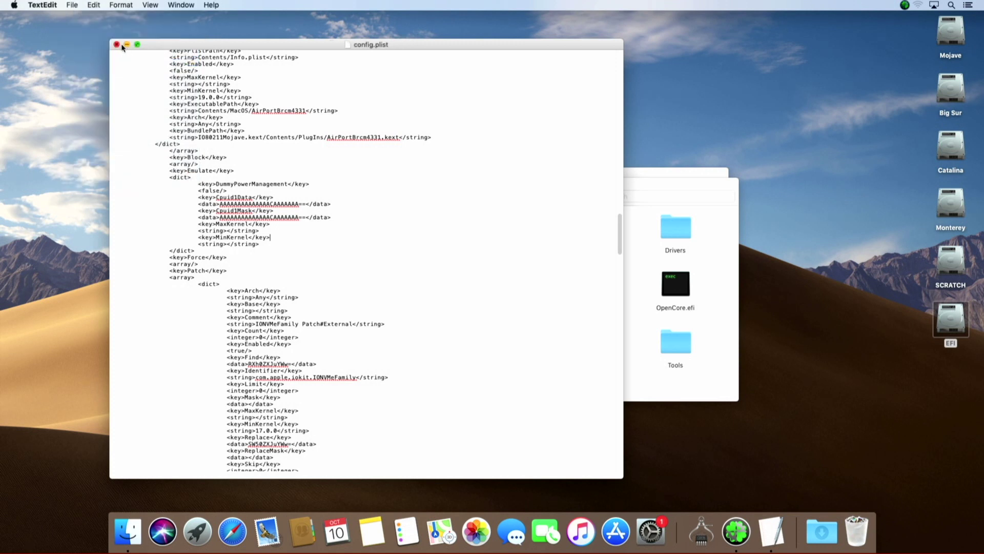
pyautogui.click(116, 45)
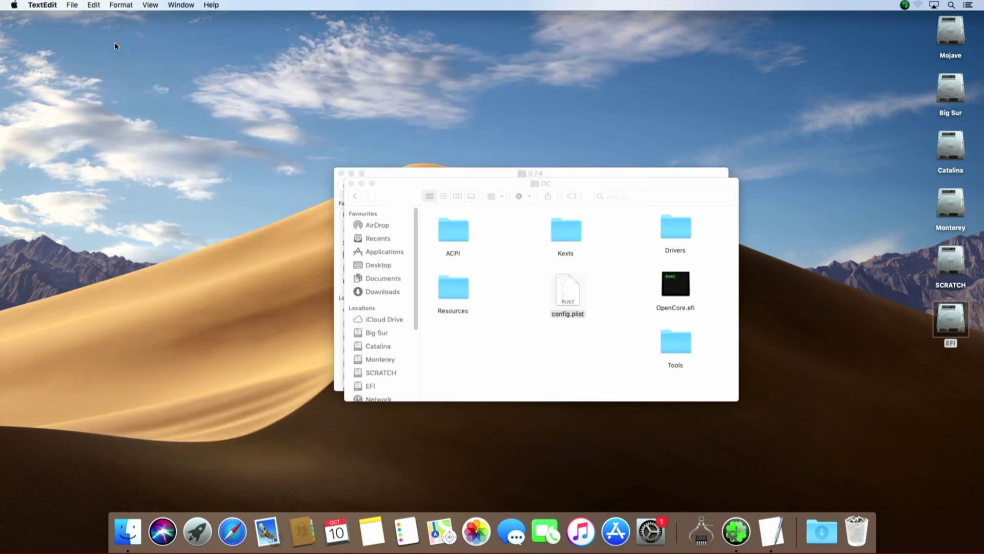
pyautogui.click(351, 183)
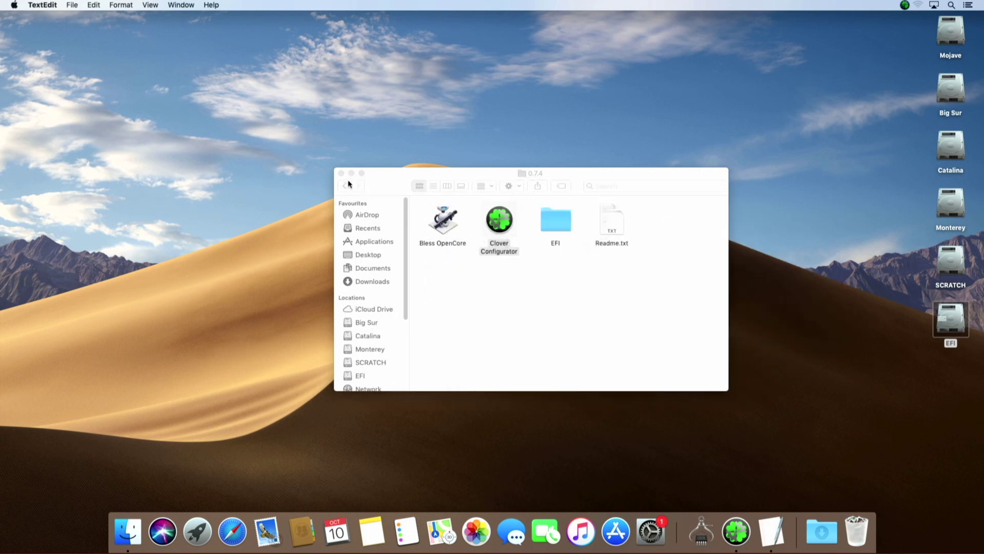
pyautogui.click(342, 174)
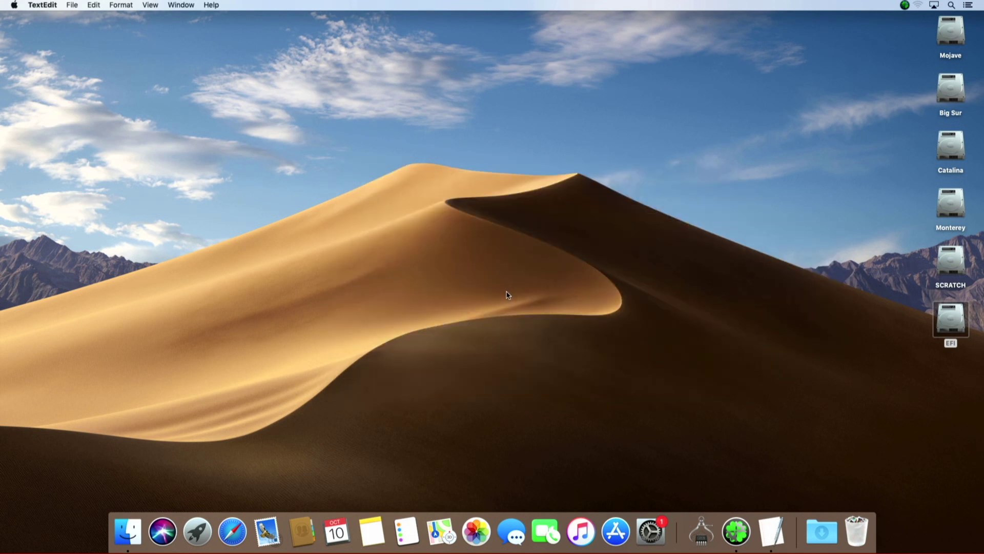
pyautogui.press('super+q')
# Step: Restart the Mac and boot Mojave from the OpenCore startup picker
pyautogui.click(14, 5)
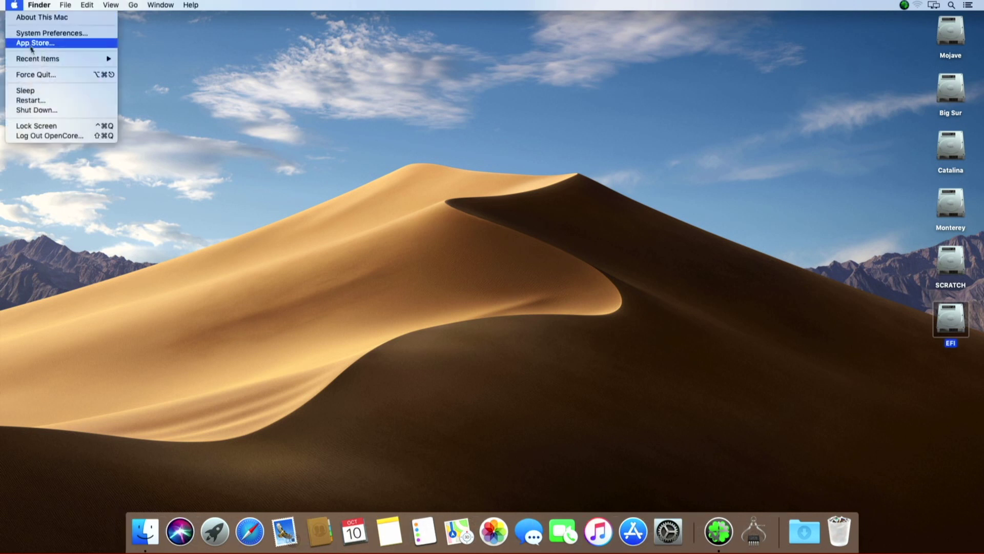
pyautogui.click(44, 100)
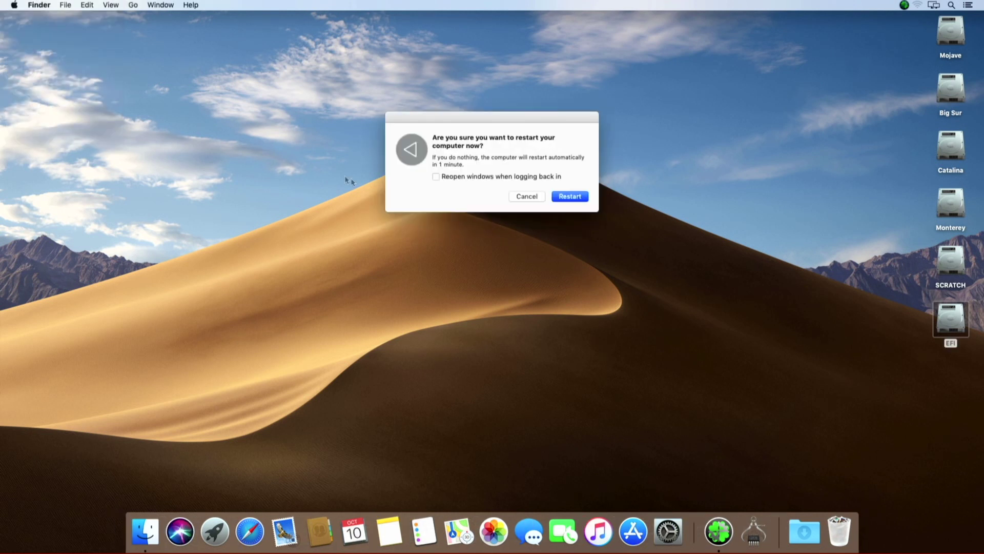
pyautogui.click(570, 196)
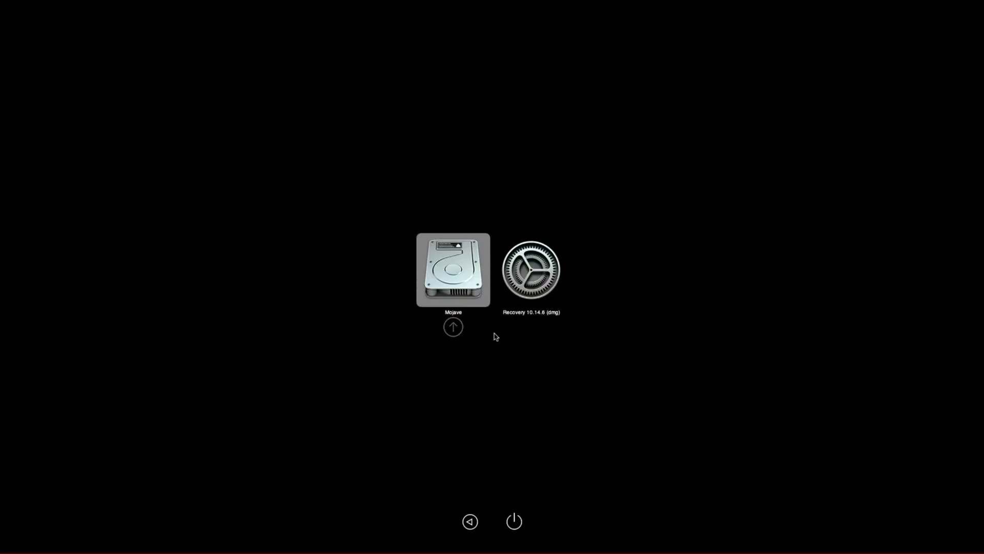
pyautogui.press('Right')
pyautogui.press('Left')
pyautogui.press('Return')
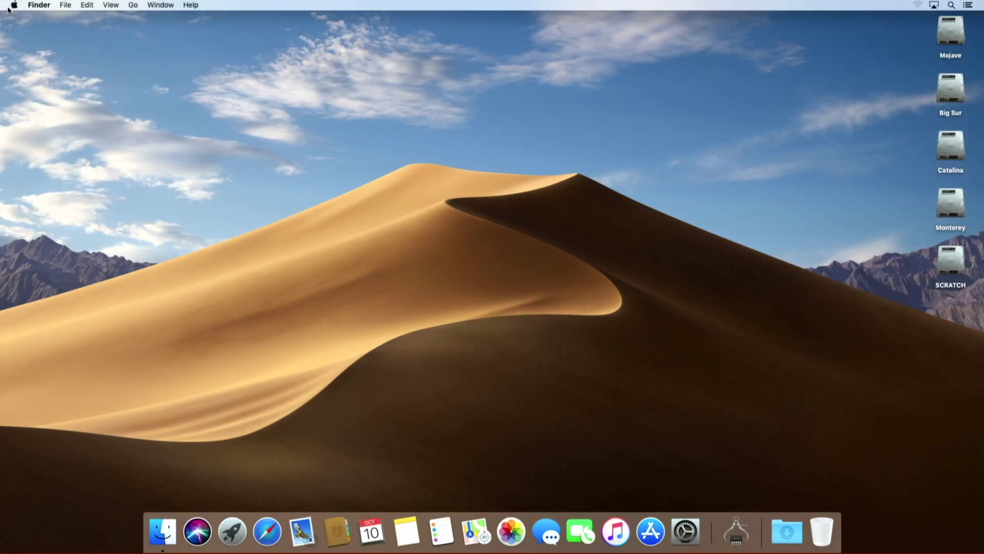
# Step: Check Boot ROM Version 9144.0.7.4.0 in About This Mac's System Report, then close it
pyautogui.click(14, 5)
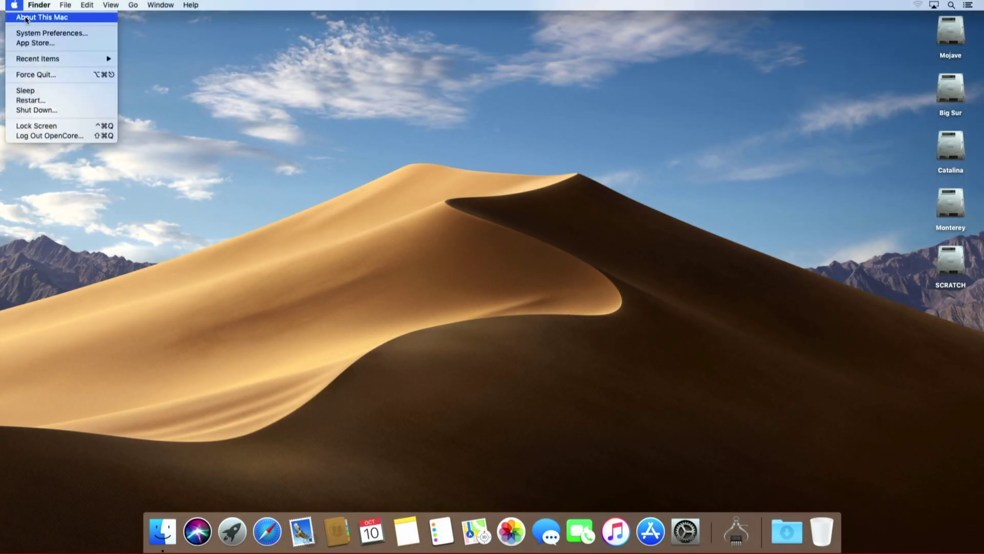
pyautogui.click(31, 17)
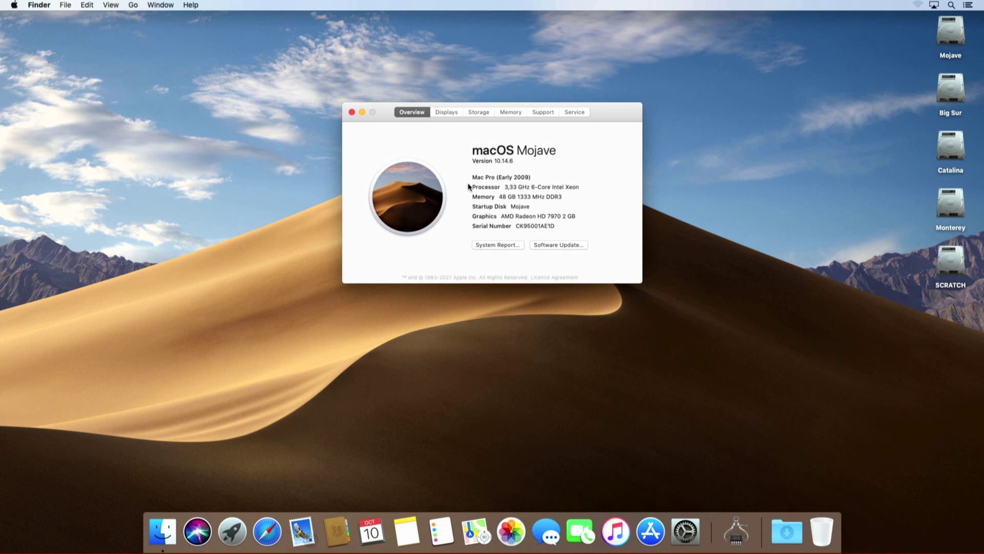
pyautogui.click(497, 245)
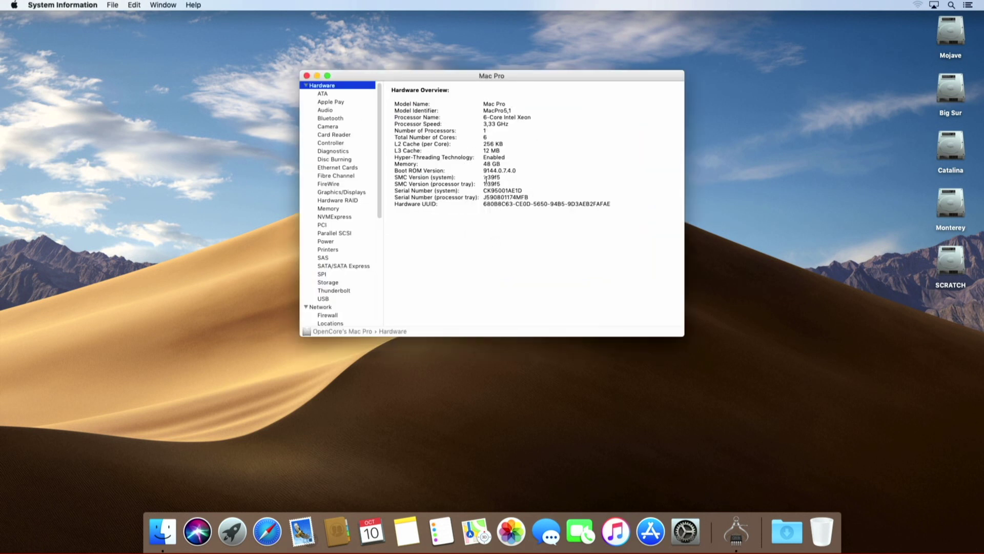
pyautogui.moveTo(484, 169); pyautogui.dragTo(504, 168)
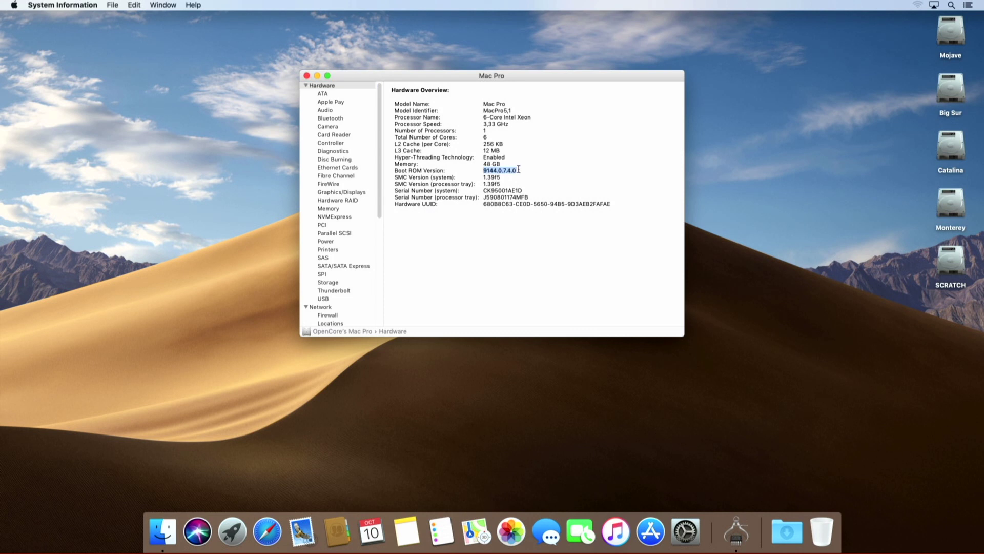
pyautogui.click(308, 76)
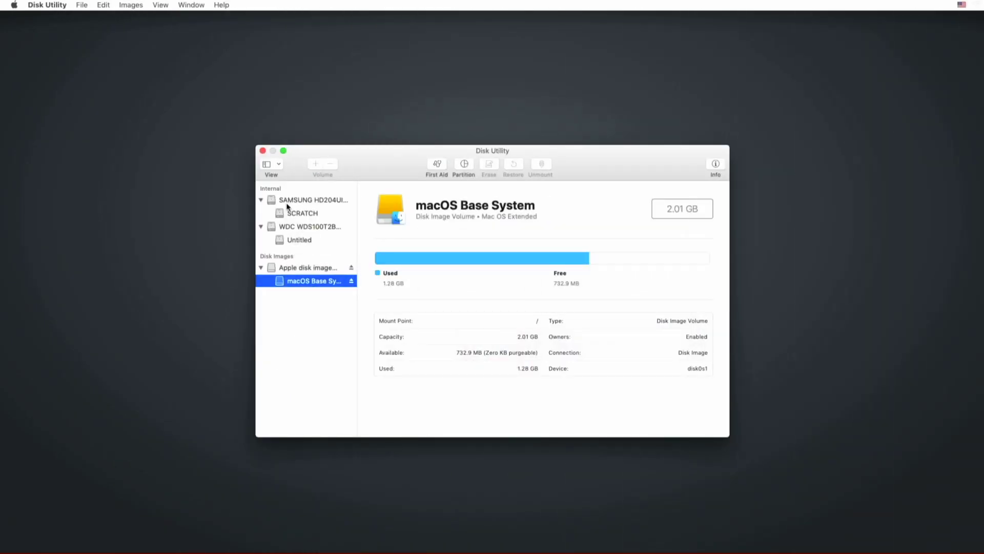
# Step: Partition the 1 TB WDC drive into four 250 GB Mac OS Extended (Journaled) partitions and watch the progress details
pyautogui.click(294, 200)
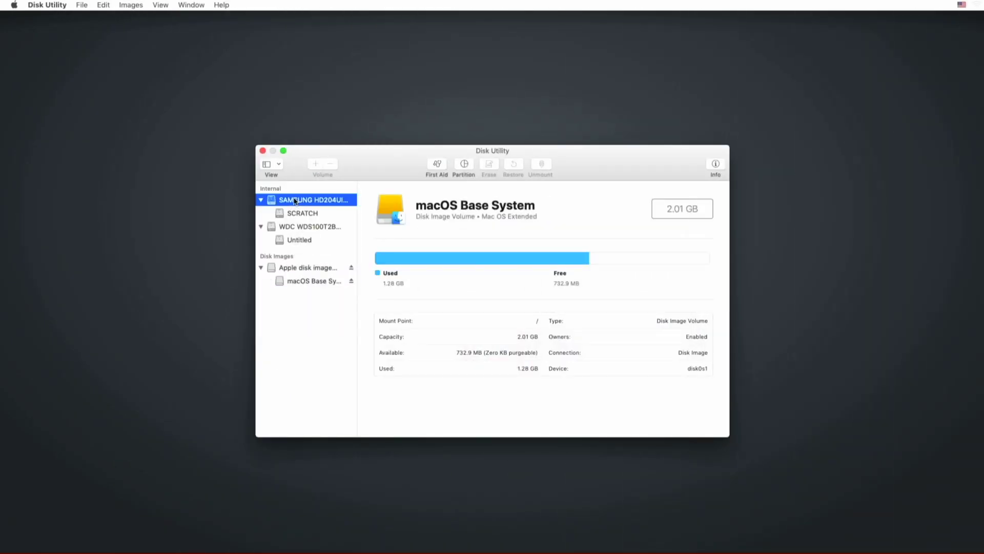
pyautogui.click(302, 228)
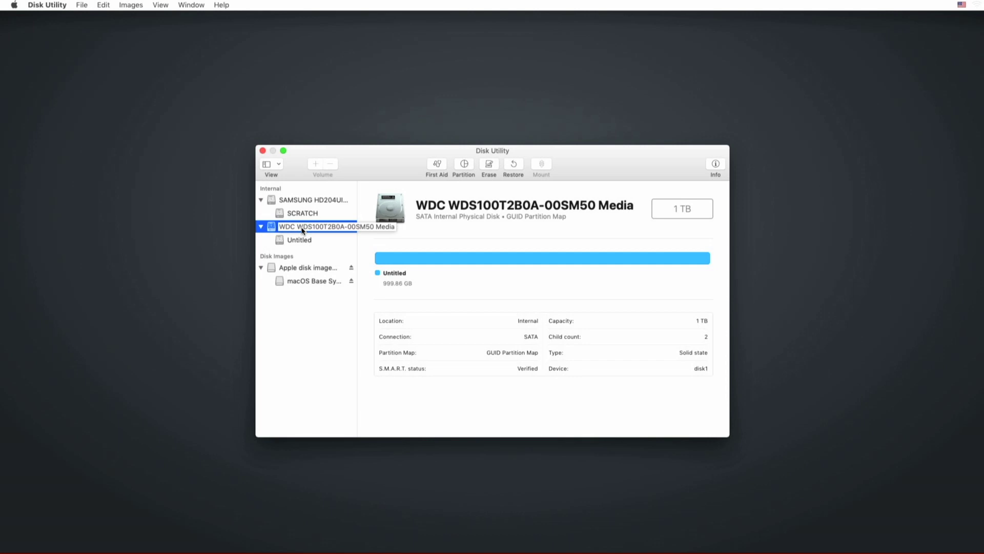
pyautogui.click(466, 167)
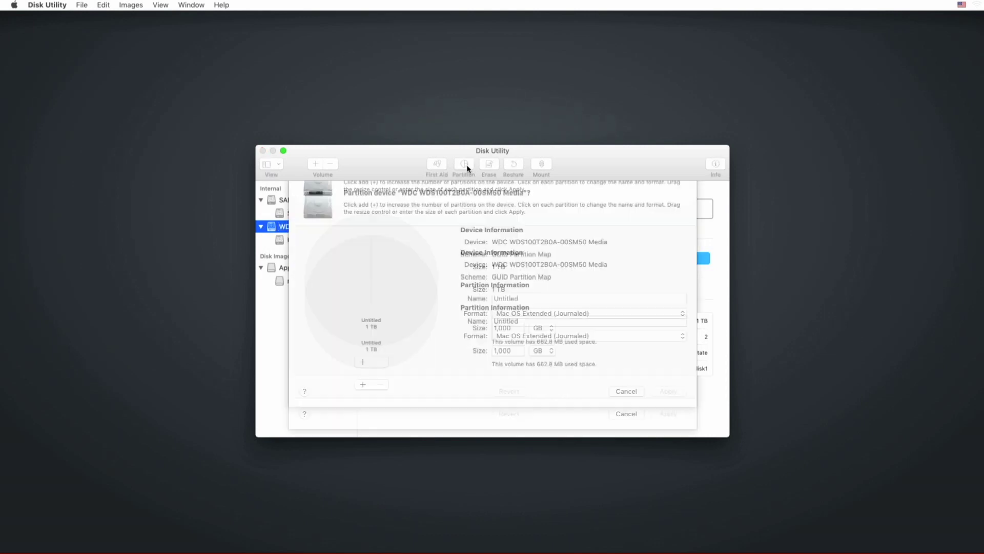
pyautogui.click(363, 387)
pyautogui.click(363, 387)
pyautogui.click(363, 386)
pyautogui.click(676, 418)
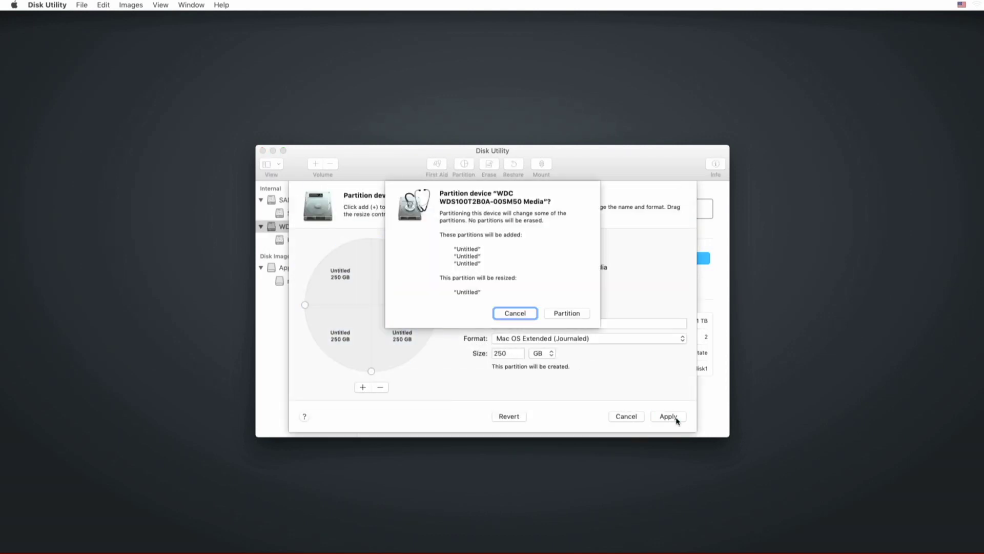
pyautogui.click(557, 314)
pyautogui.click(385, 255)
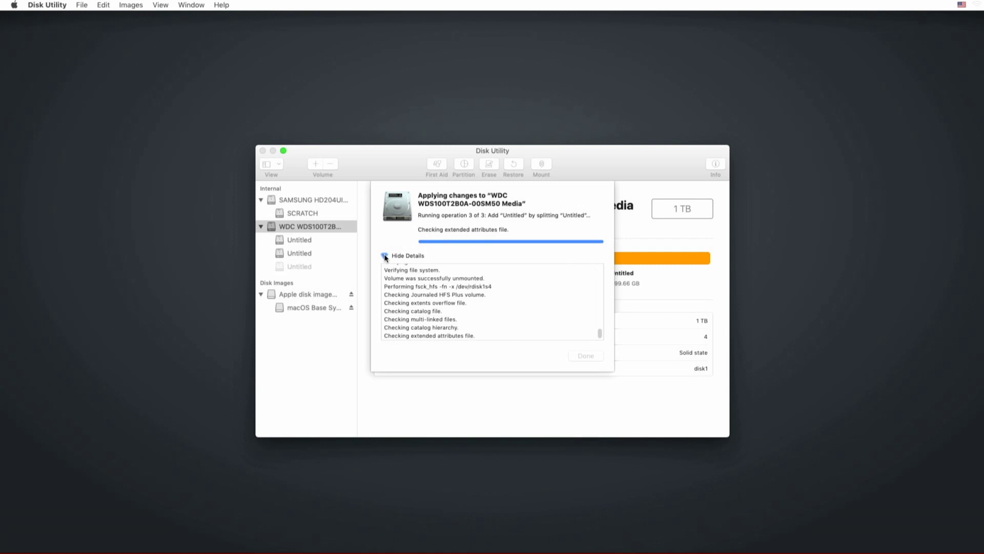
# Step: Rename the first two Untitled WDC volumes to Mojave and Catalina
pyautogui.click(583, 342)
pyautogui.click(331, 238)
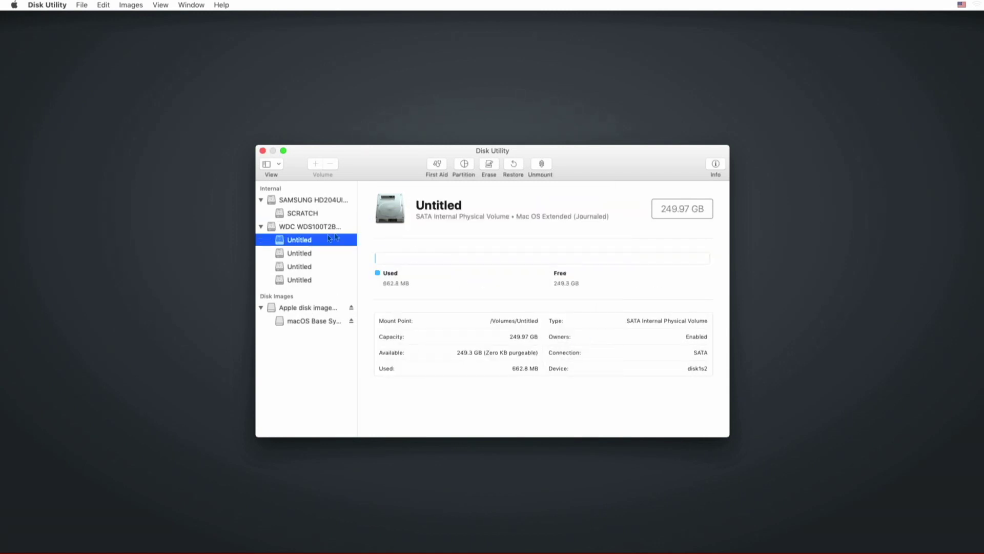
pyautogui.click(460, 205)
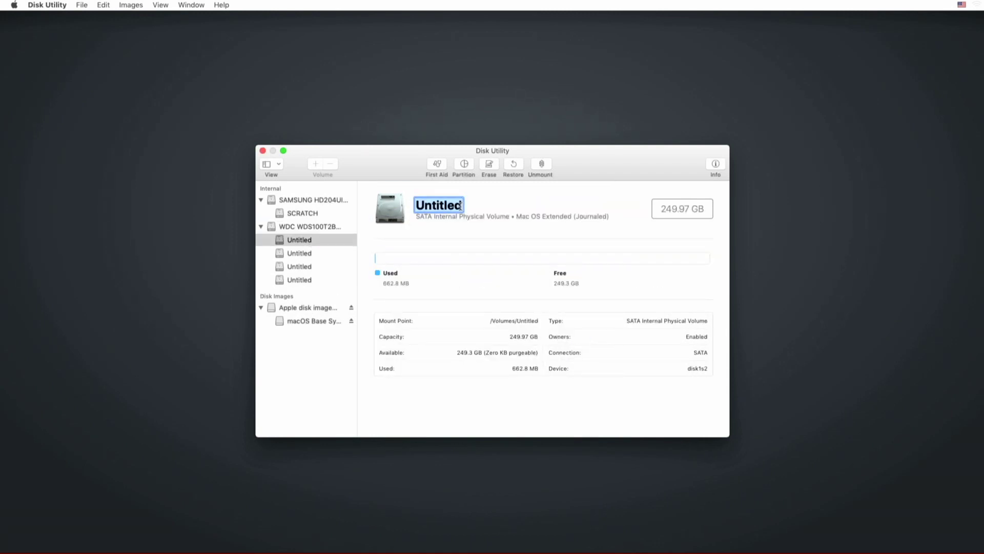
pyautogui.write('Mojave')
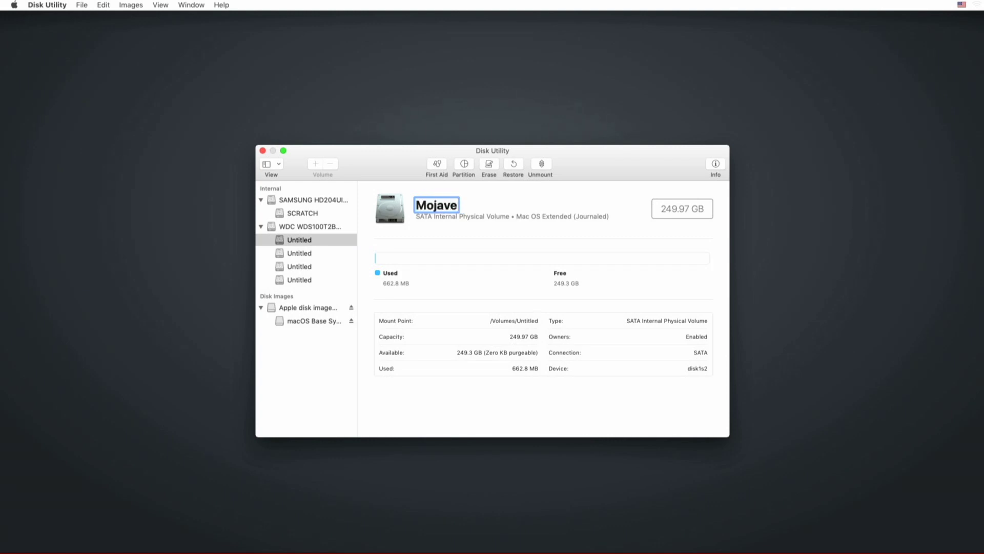
pyautogui.press('Return')
pyautogui.click(308, 253)
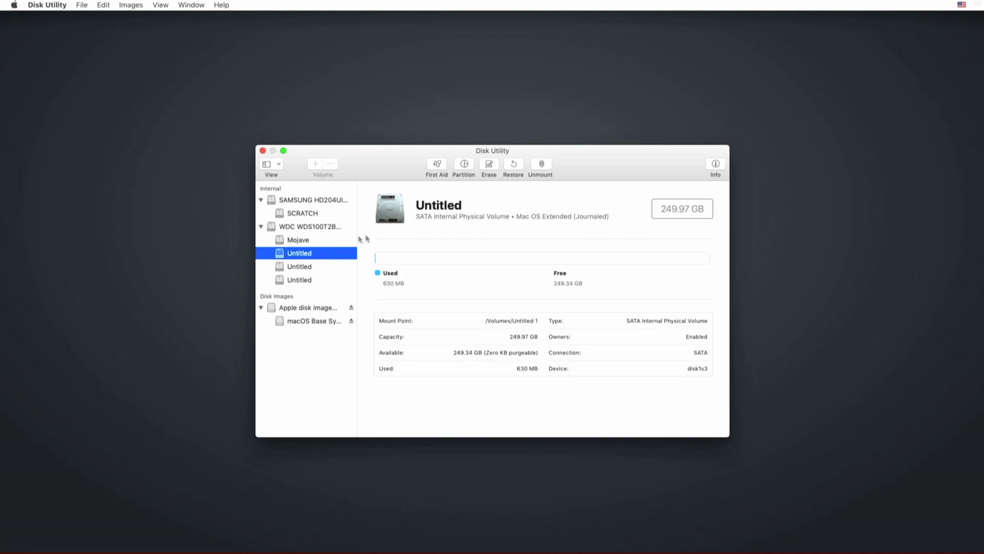
pyautogui.click(457, 205)
pyautogui.write('Ca')
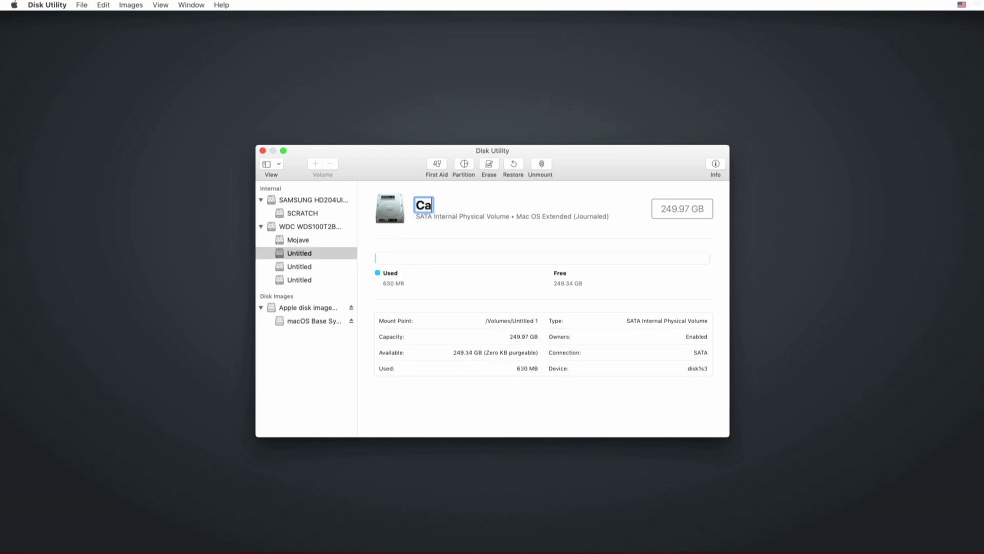
pyautogui.write('talina')
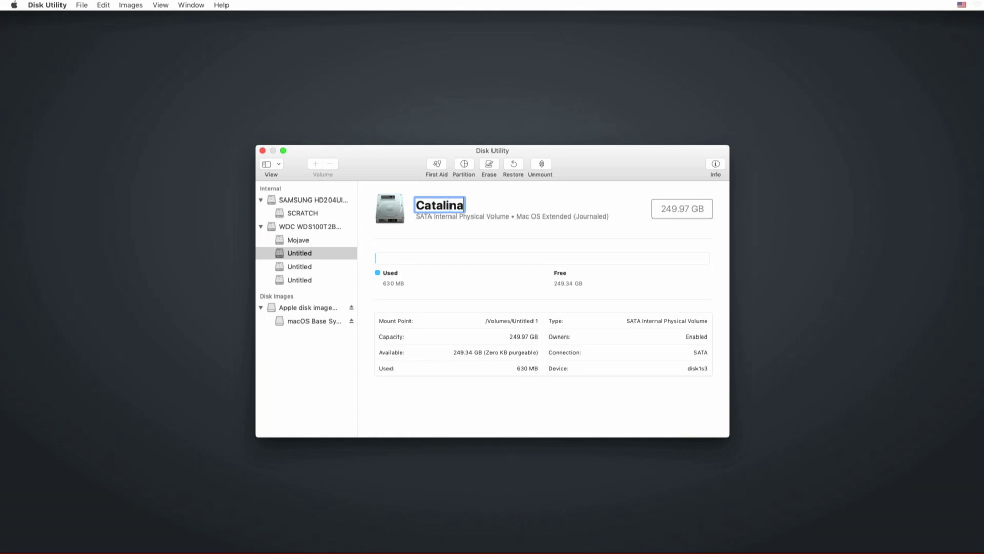
pyautogui.press('Return')
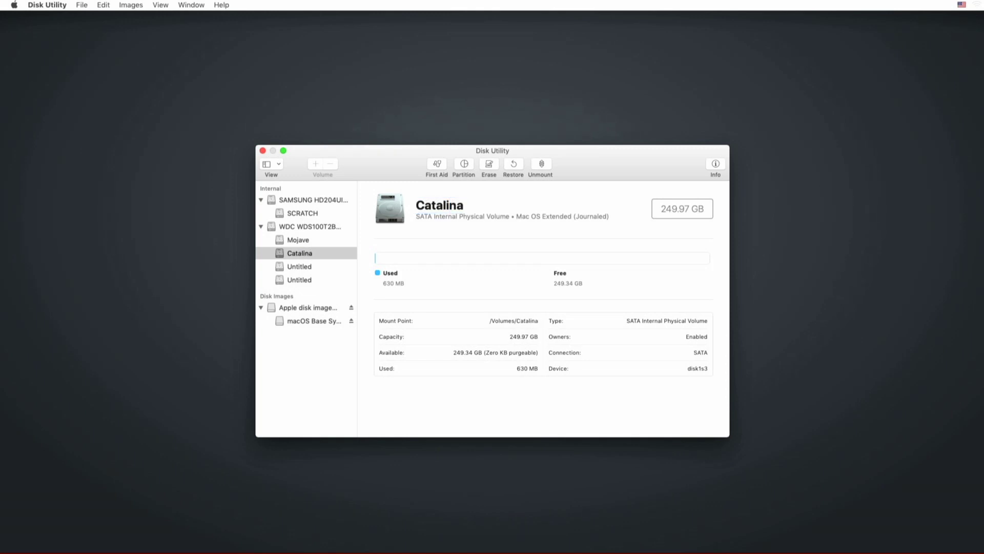
# Step: Rename the third volume to Big Sur and start naming the fourth Monterey, correcting a typo
pyautogui.click(300, 268)
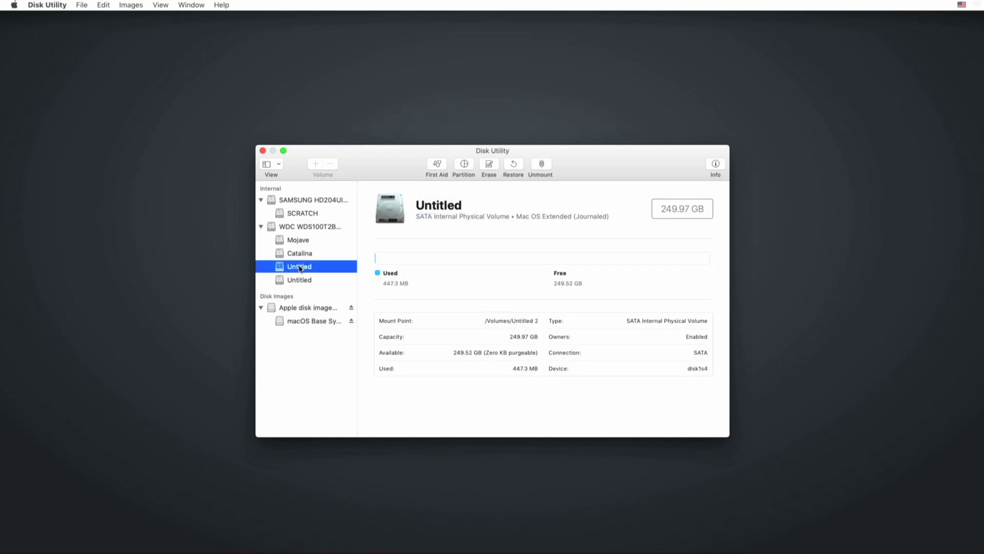
pyautogui.click(465, 206)
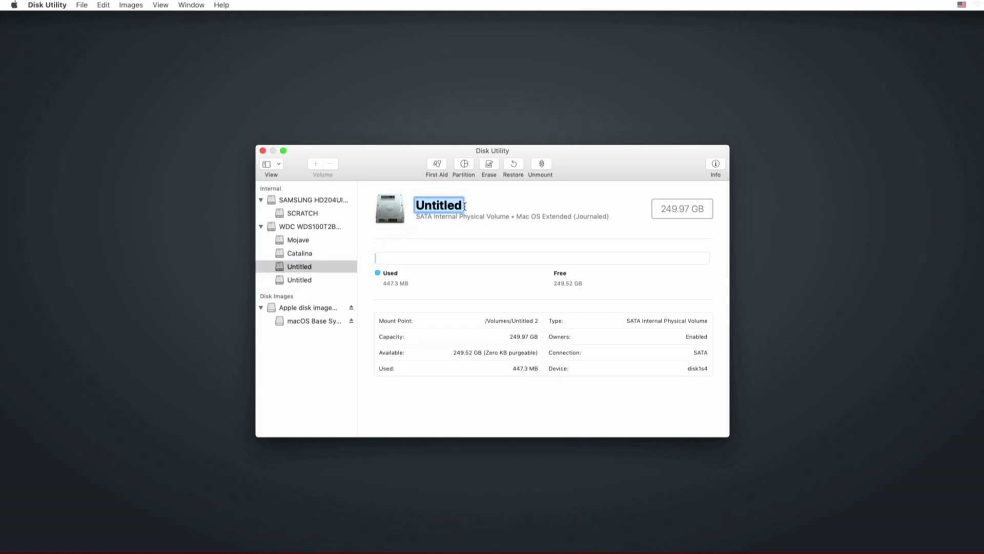
pyautogui.write('Big Sur')
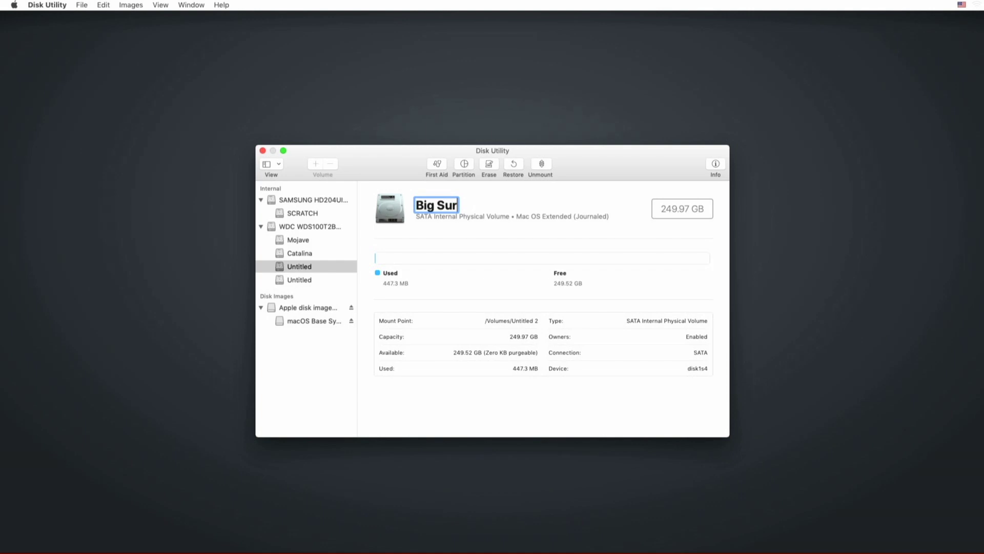
pyautogui.press('Return')
pyautogui.click(294, 281)
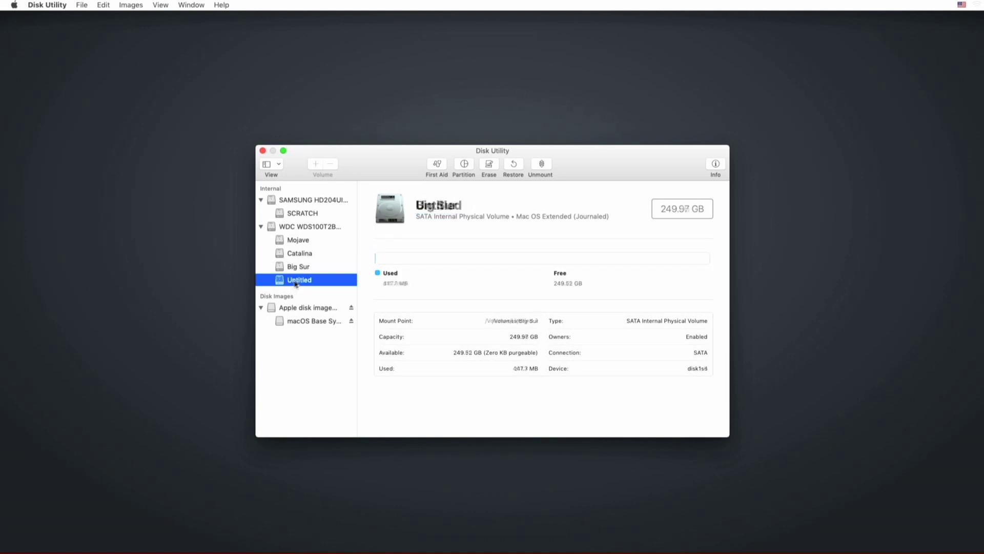
pyautogui.click(447, 205)
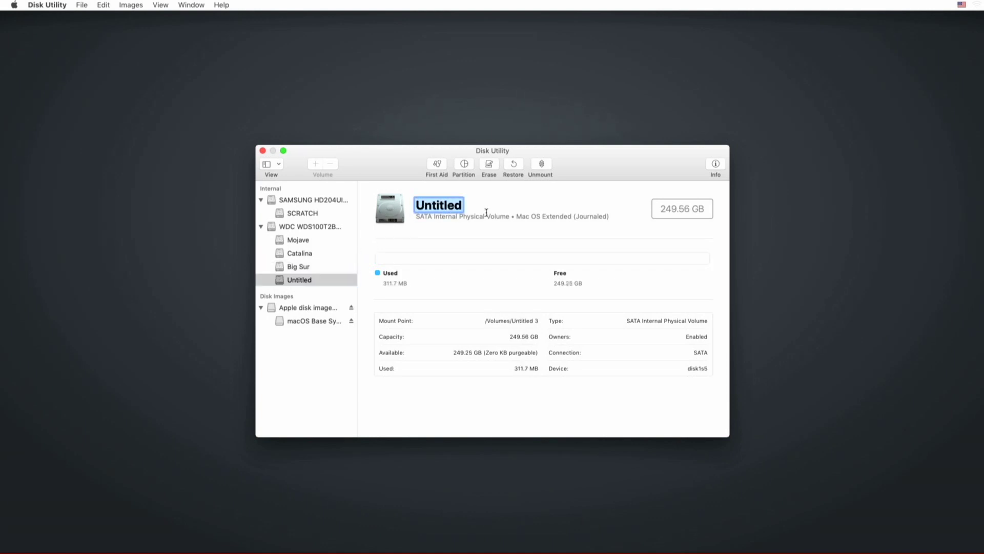
pyautogui.write('Monterez')
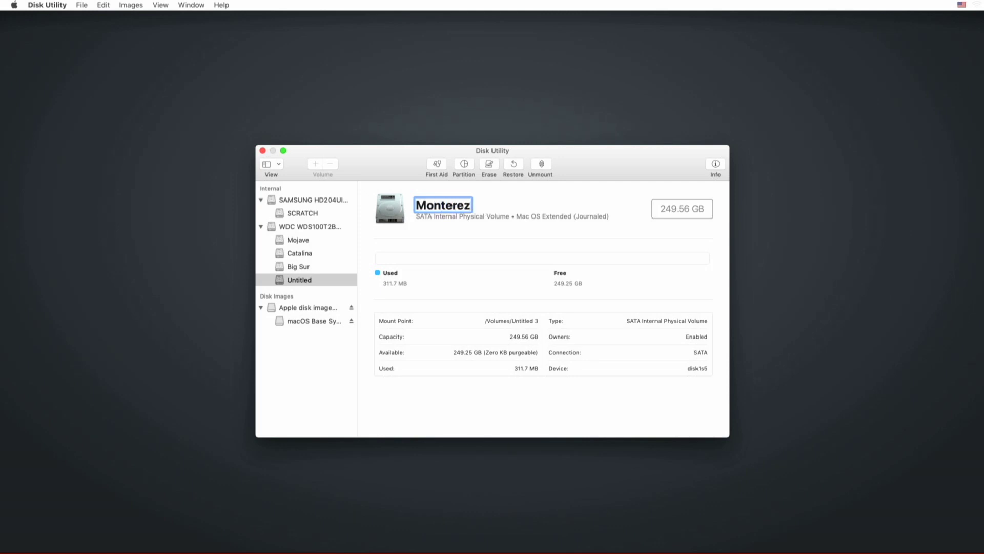
pyautogui.press('BackSpace')
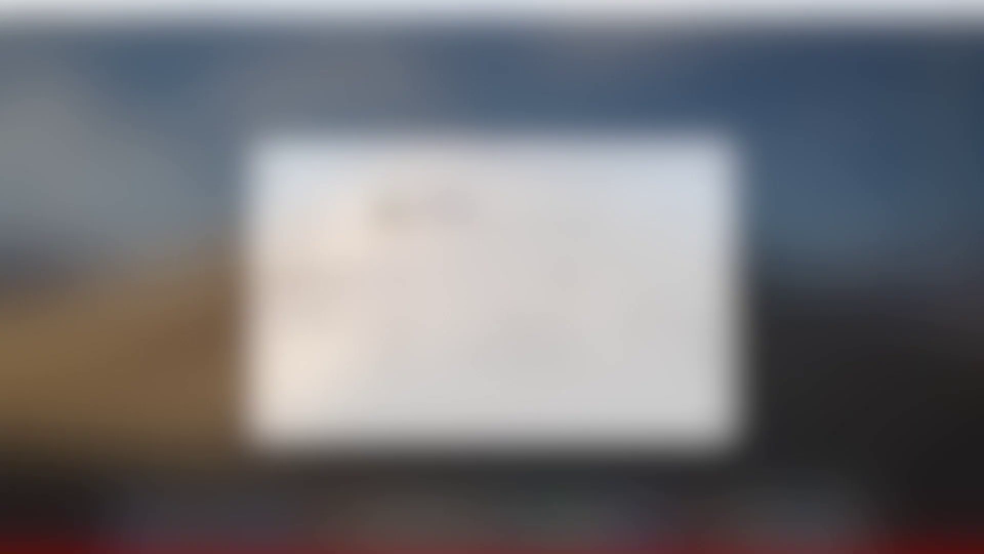
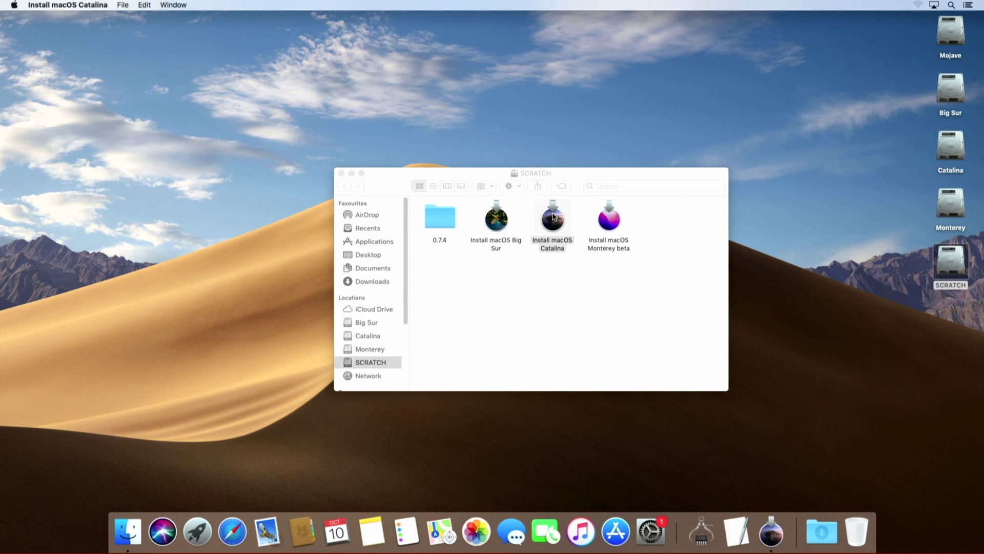
# Step: Accept the Catalina installer's software licence agreement
pyautogui.click(494, 348)
pyautogui.click(516, 349)
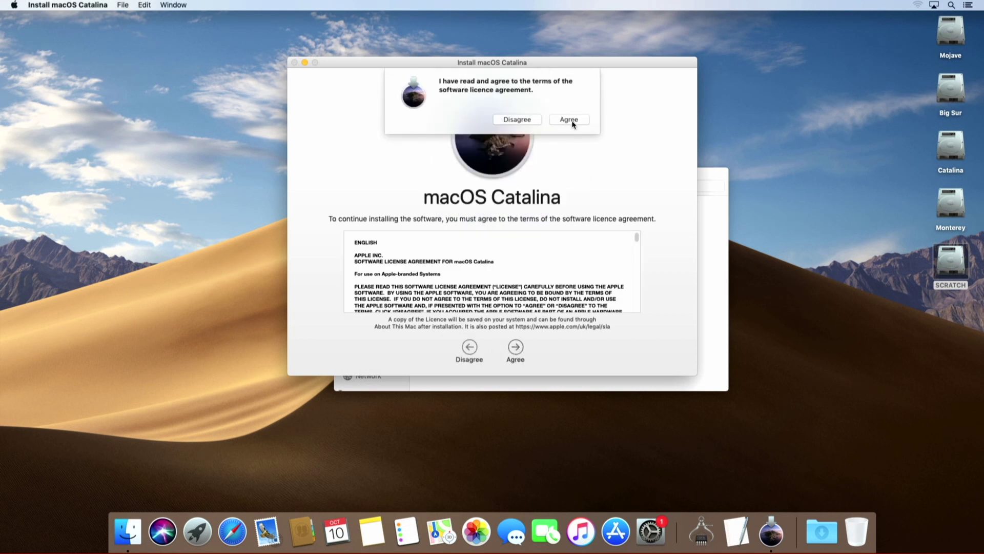
pyautogui.click(569, 120)
# Step: Install Catalina onto the Catalina disk, authorising with the administrator password
pyautogui.click(494, 305)
pyautogui.click(437, 285)
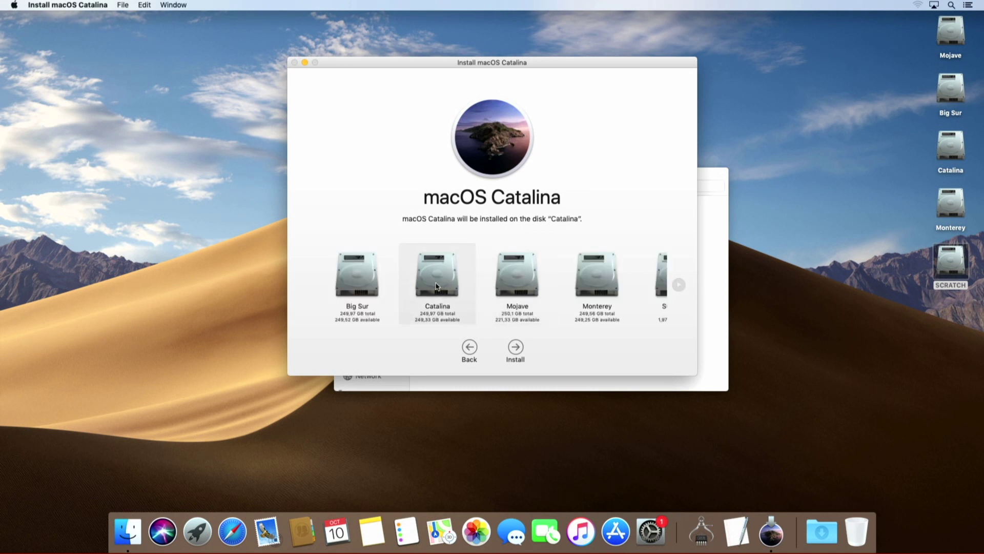
pyautogui.click(517, 349)
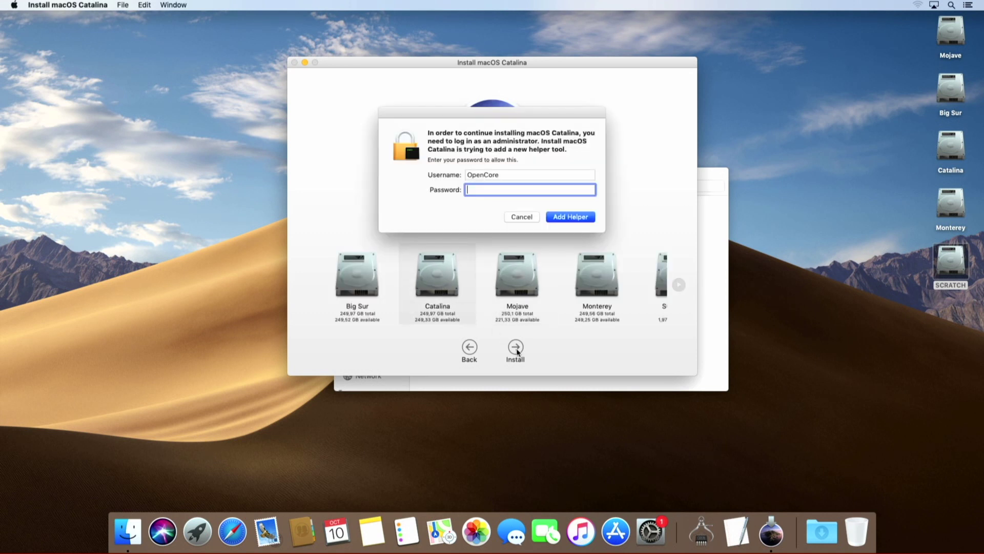
pyautogui.write('•••••')
pyautogui.press('Return')
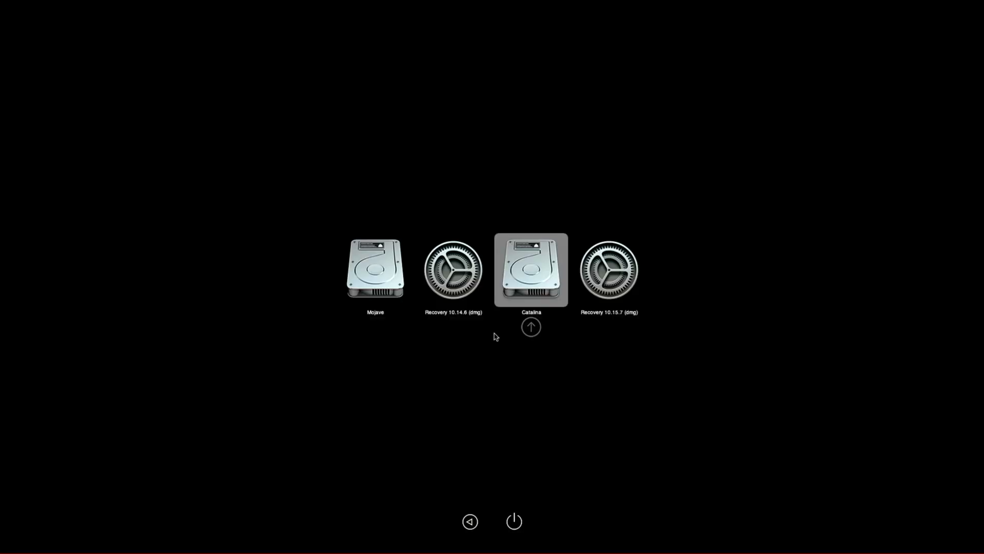
# Step: Boot the Catalina disk and choose the country in Setup Assistant
pyautogui.press('Return')
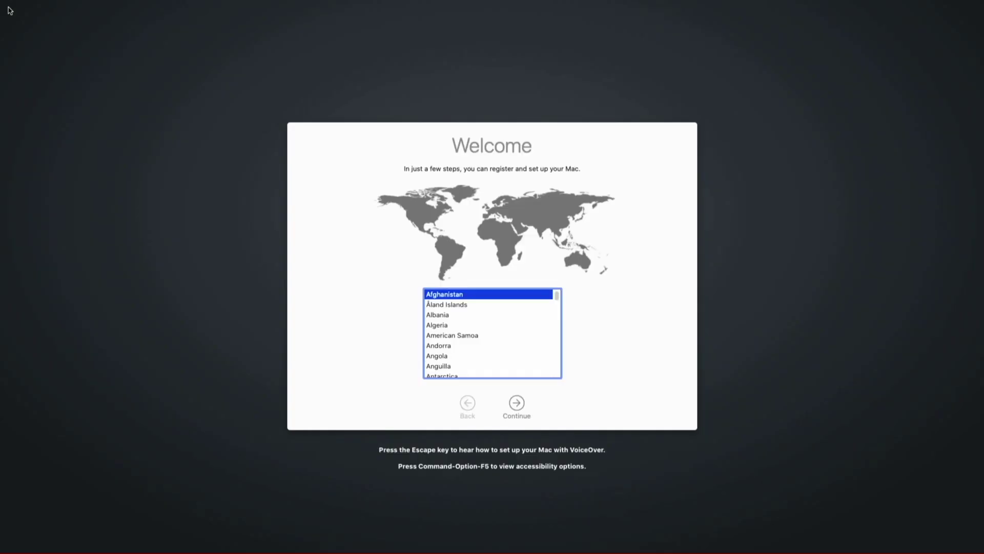
pyautogui.scroll(-5, 560, 306)
pyautogui.moveTo(560, 306); pyautogui.dragTo(555, 321)
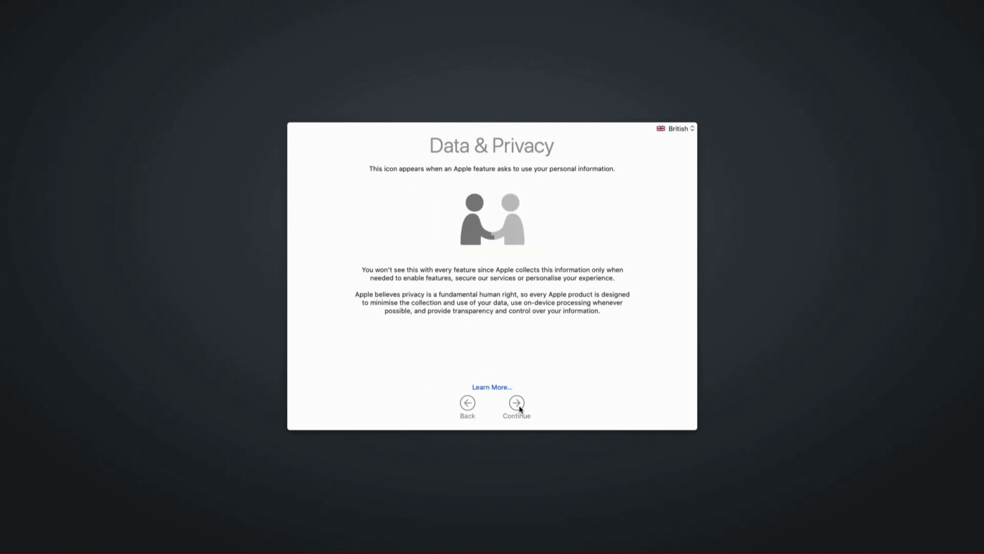
pyautogui.click(518, 407)
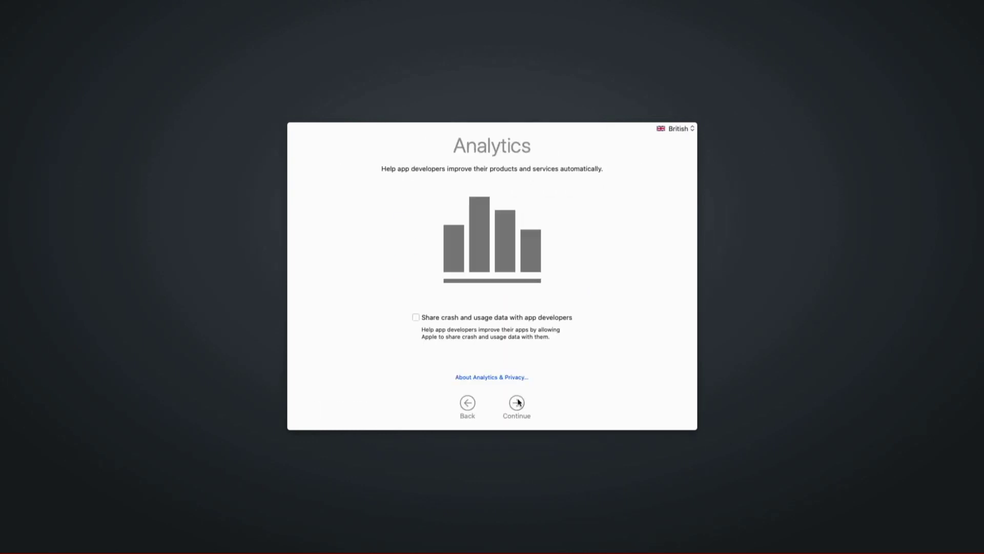
# Step: Create the local user account and finish the remaining setup screens to the desktop
pyautogui.click(518, 406)
pyautogui.click(517, 404)
pyautogui.click(517, 405)
pyautogui.click(516, 405)
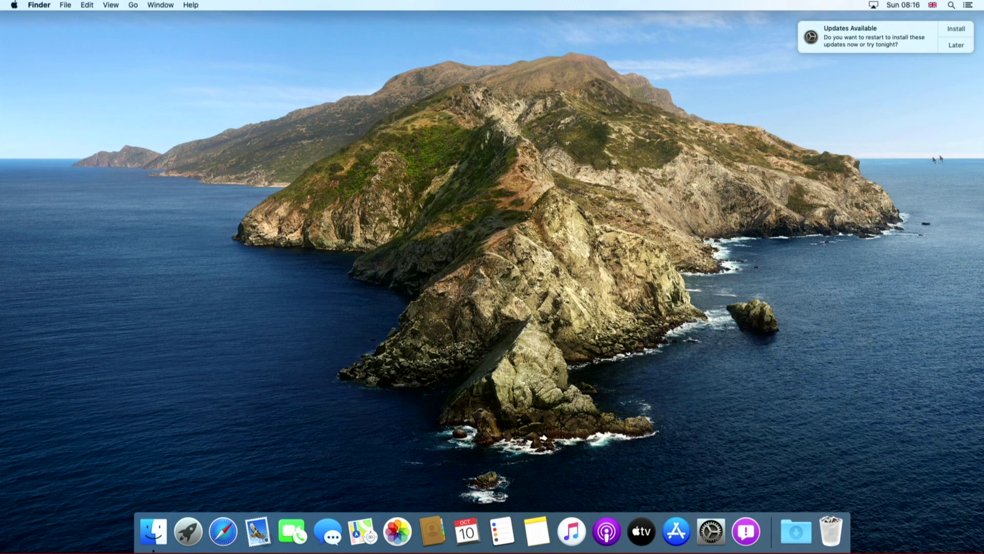
# Step: Postpone updates until tomorrow and check About This Mac shows Catalina 10.15.7
pyautogui.click(963, 49)
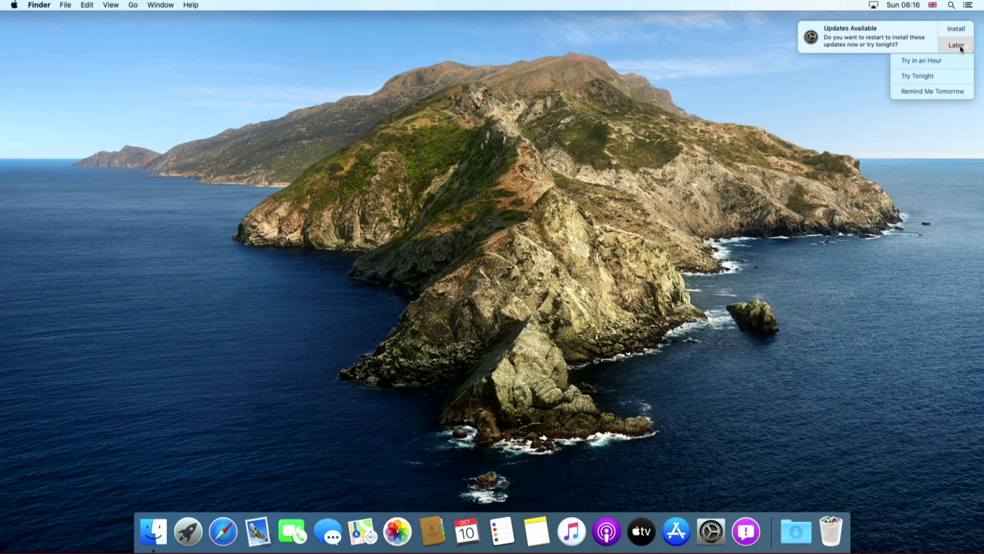
pyautogui.click(930, 91)
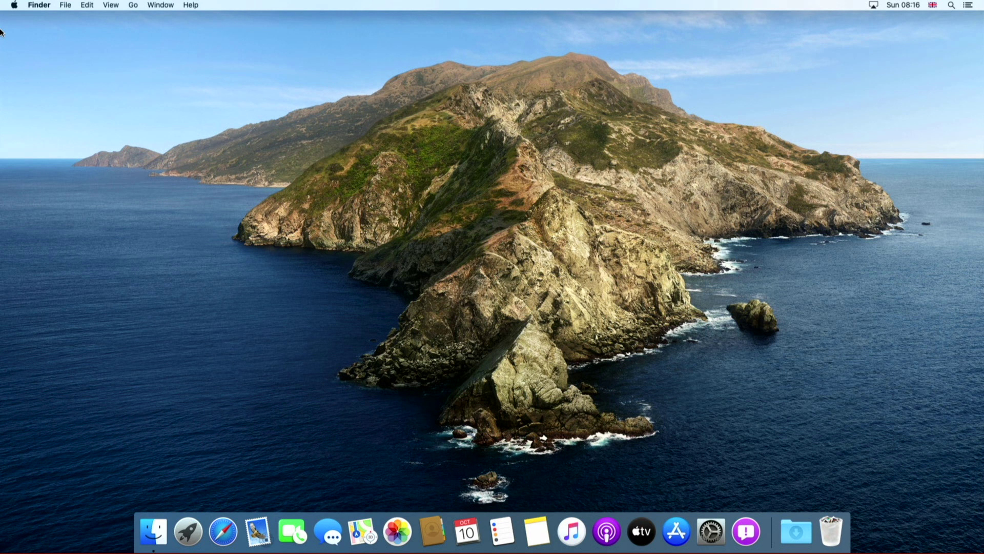
pyautogui.click(15, 6)
pyautogui.click(23, 18)
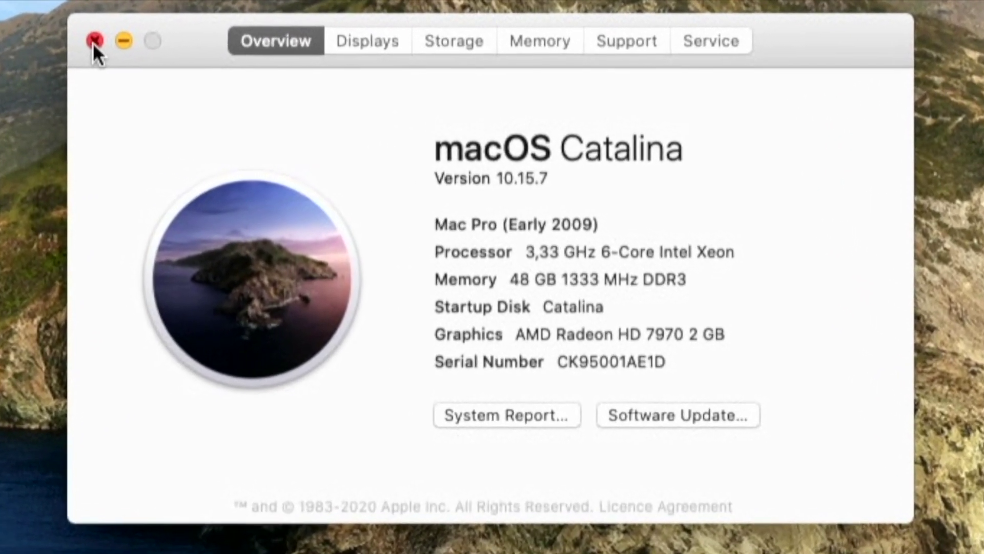
pyautogui.click(121, 47)
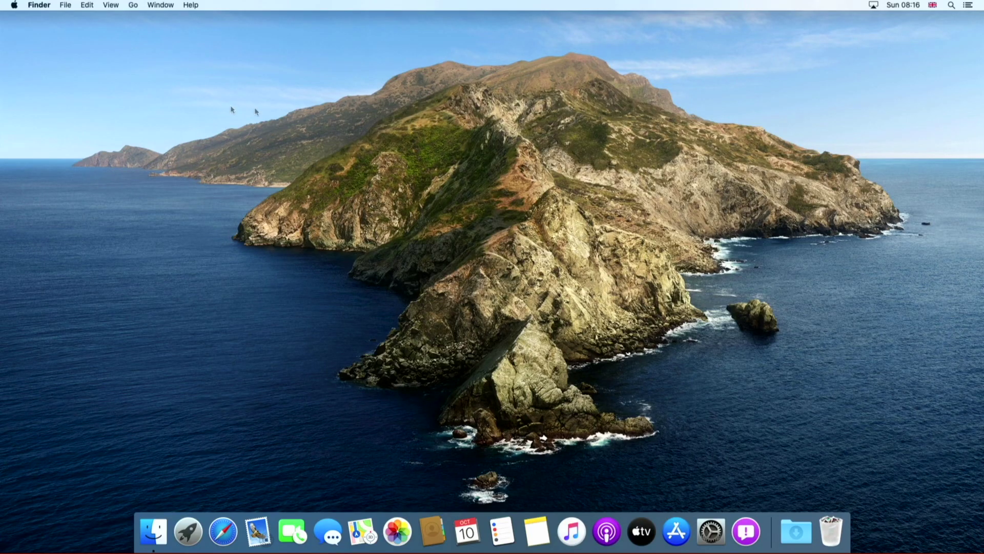
pyautogui.click(15, 6)
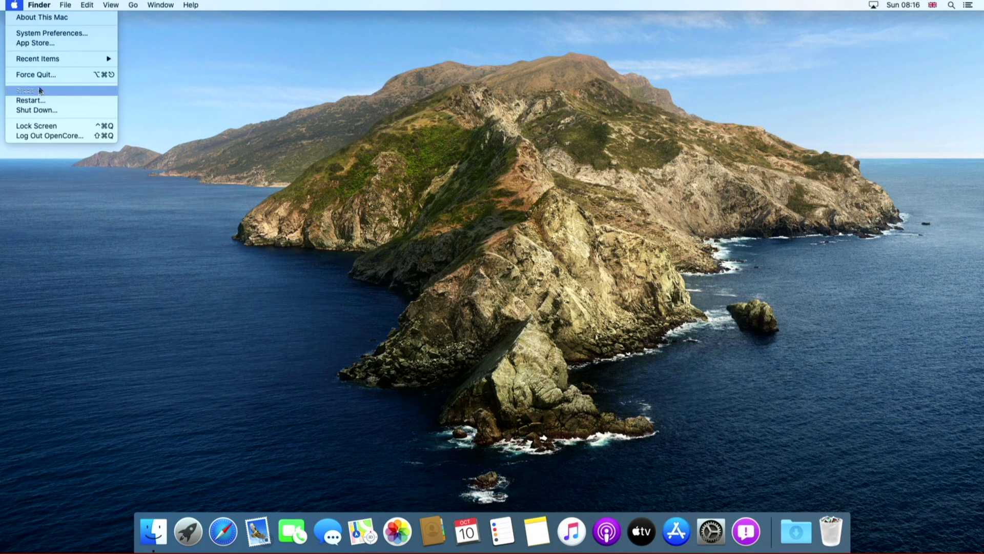
# Step: Restart without reopening windows and boot the Mojave disk from the startup picker
pyautogui.click(36, 104)
pyautogui.click(435, 178)
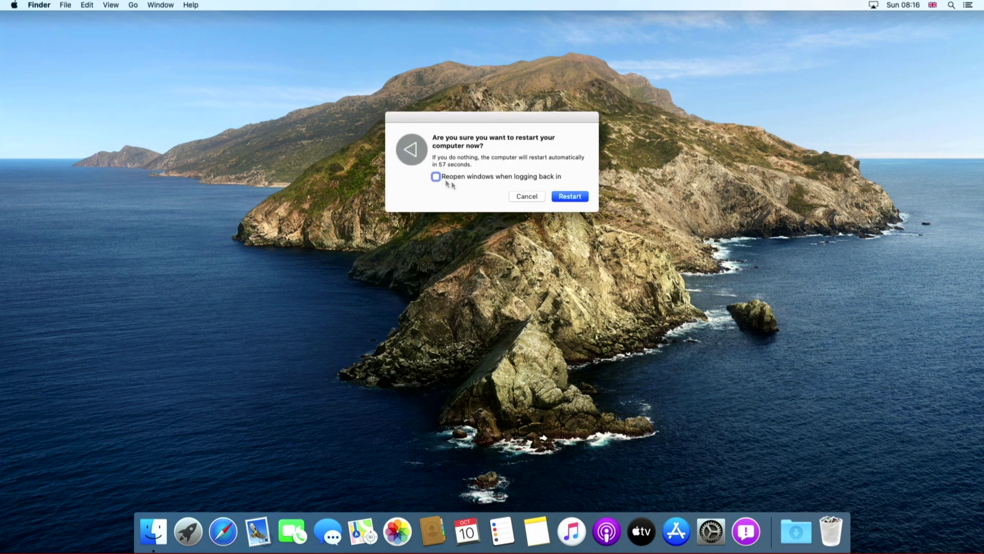
pyautogui.click(568, 196)
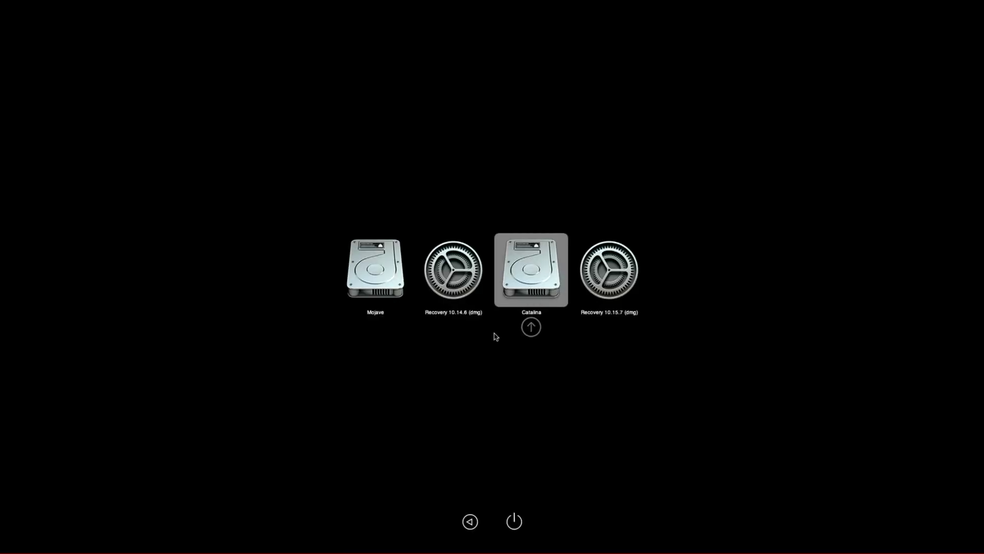
pyautogui.press('Left')
pyautogui.press('Left')
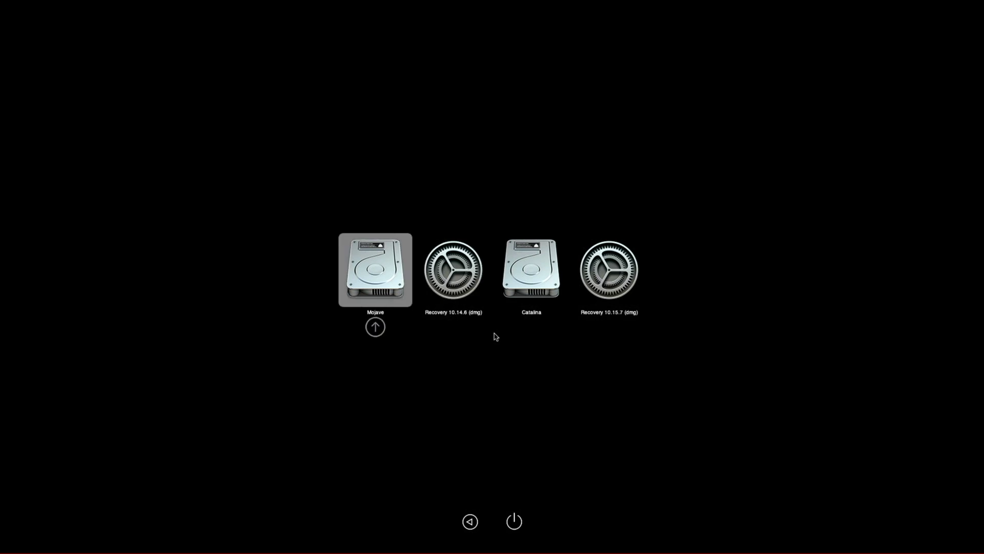
pyautogui.press('Return')
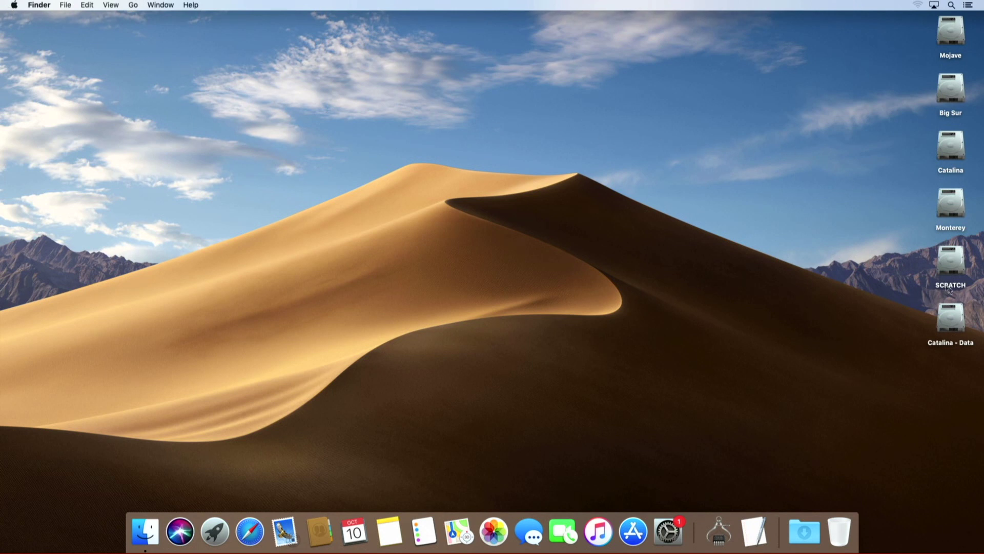
# Step: Launch Install macOS Big Sur from the SCRATCH drive and accept its licence
pyautogui.click(956, 266)
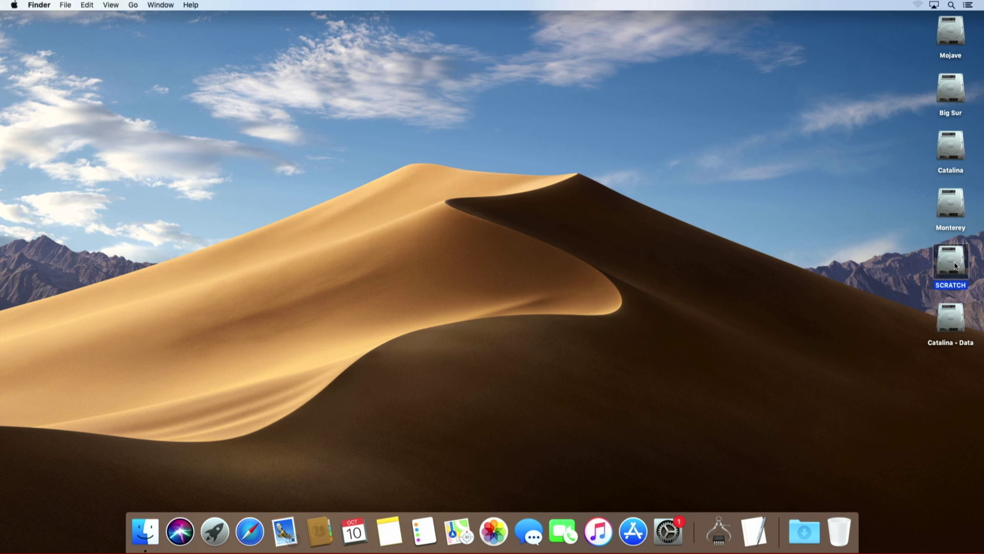
pyautogui.doubleClick(955, 265)
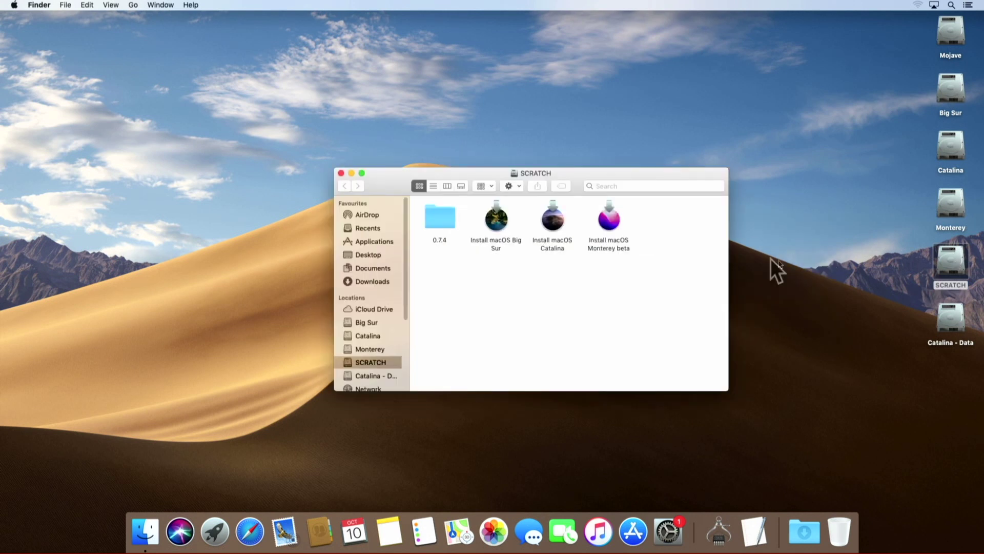
pyautogui.doubleClick(498, 220)
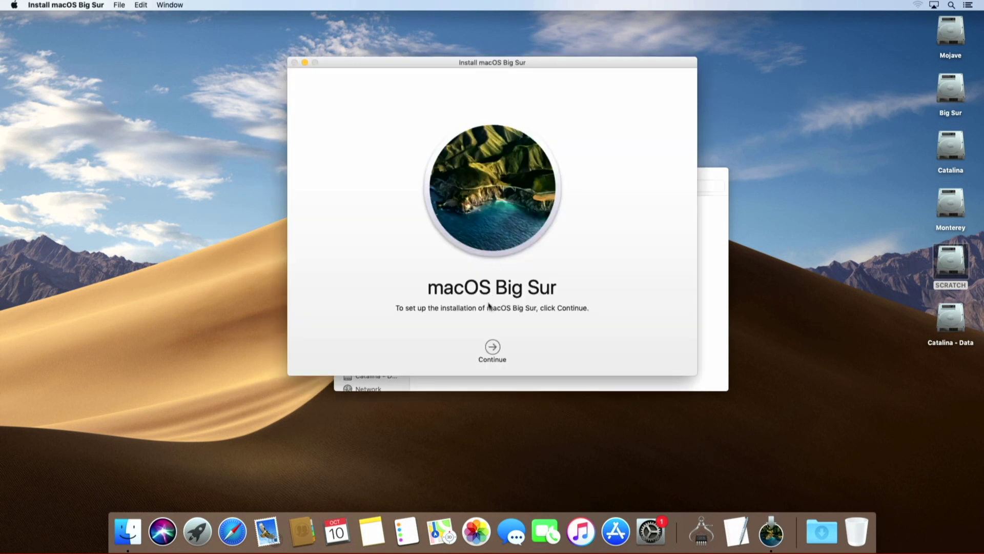
pyautogui.click(495, 348)
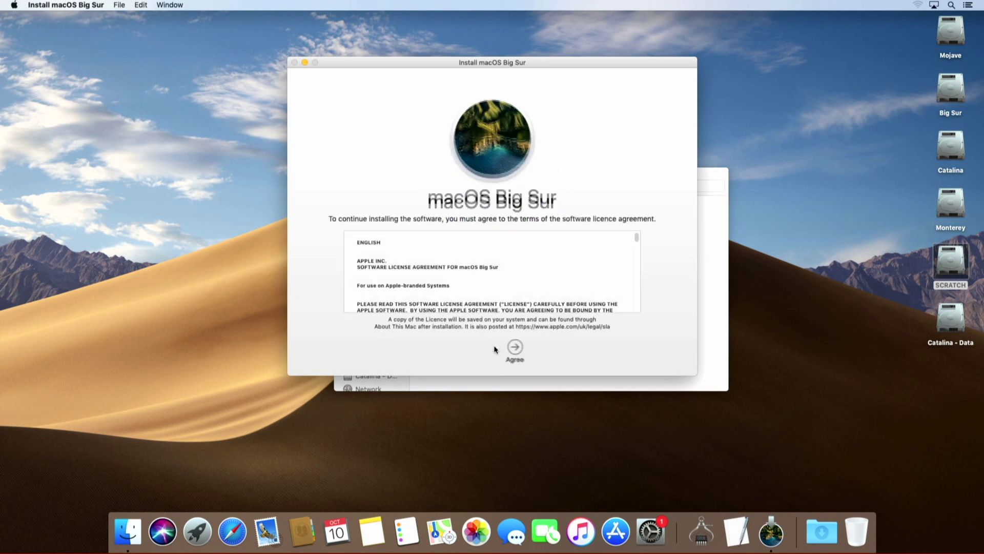
pyautogui.click(517, 348)
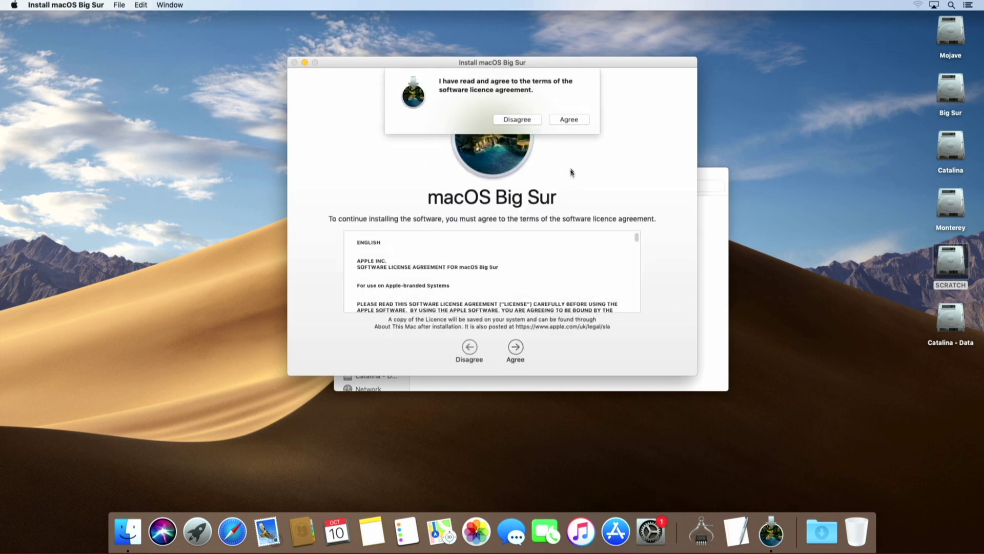
pyautogui.click(569, 119)
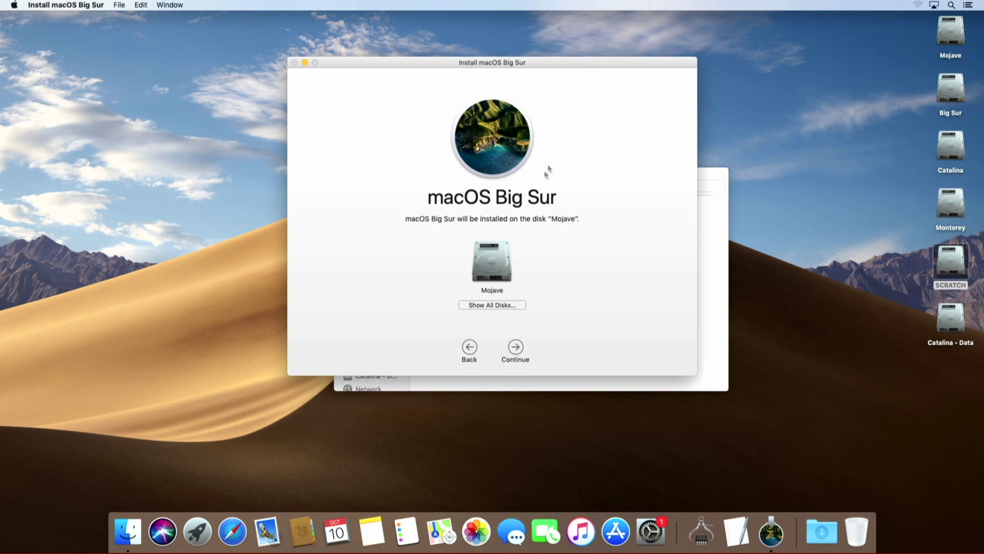
# Step: Install Big Sur onto the Big Sur disk, authorising with the administrator password
pyautogui.click(488, 306)
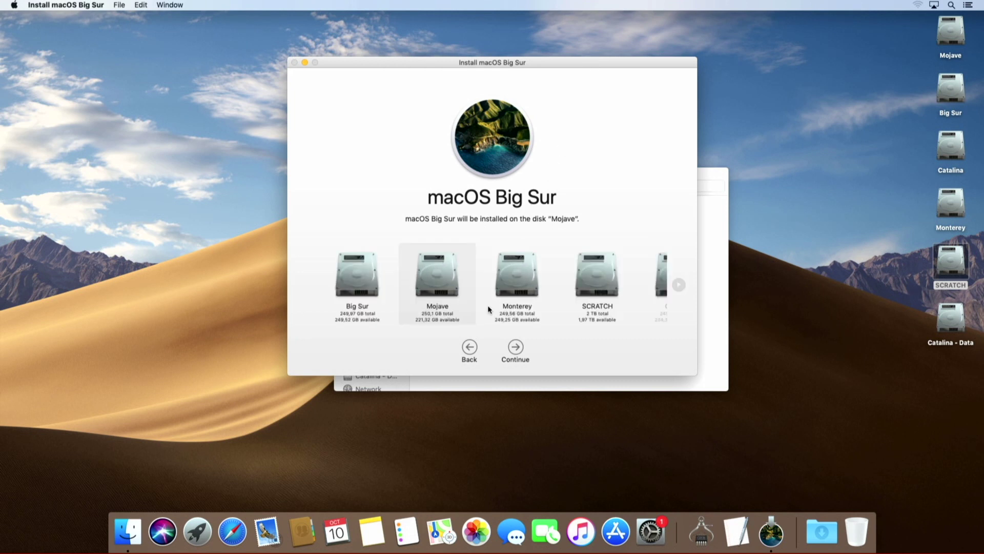
pyautogui.click(365, 291)
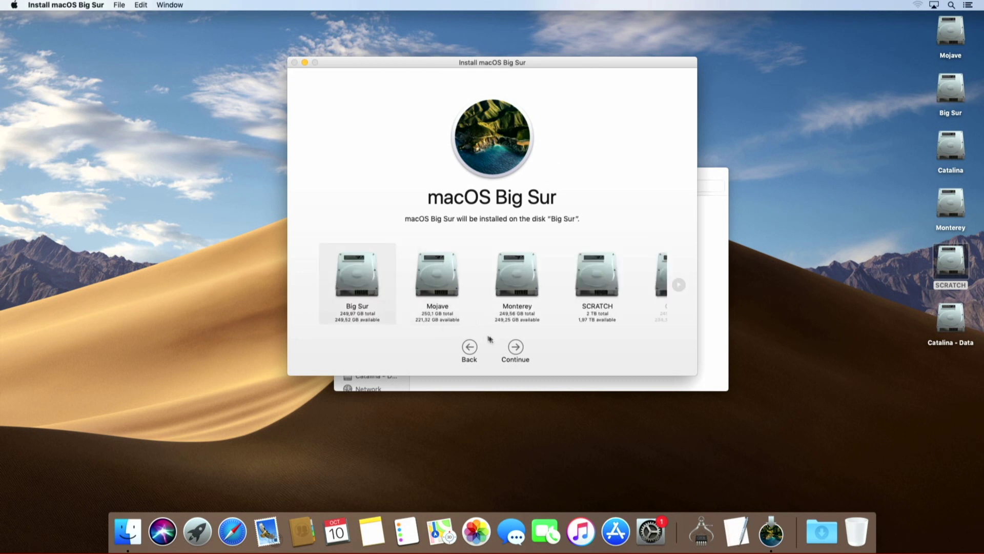
pyautogui.click(515, 347)
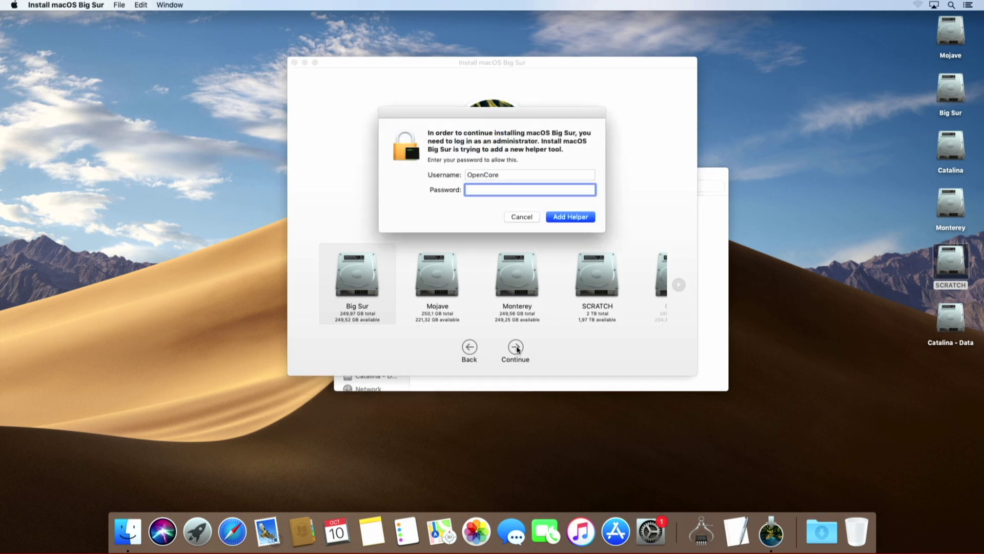
pyautogui.write('••••')
pyautogui.press('Return')
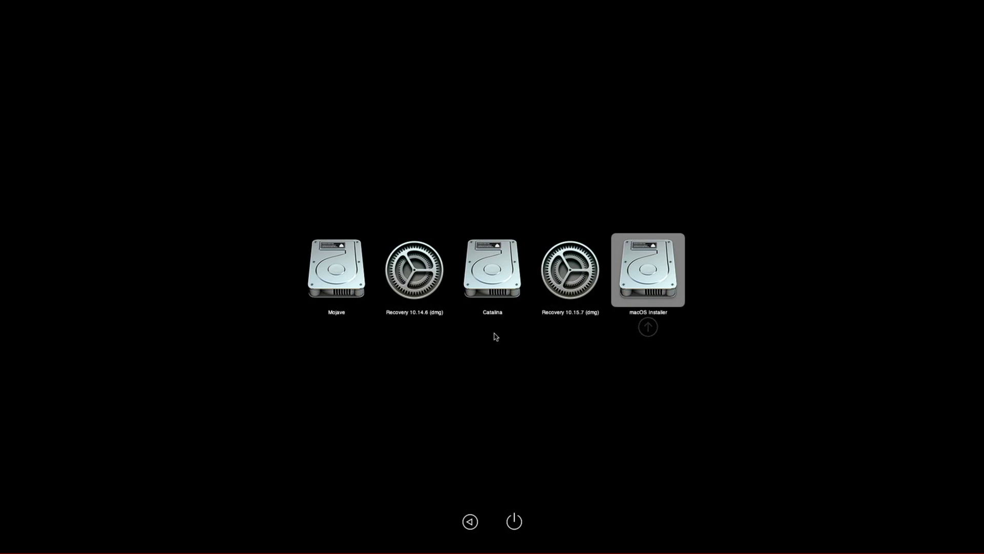
# Step: Boot the macOS Installer entry twice, then start up from the installed Big Sur disk
pyautogui.press('Return')
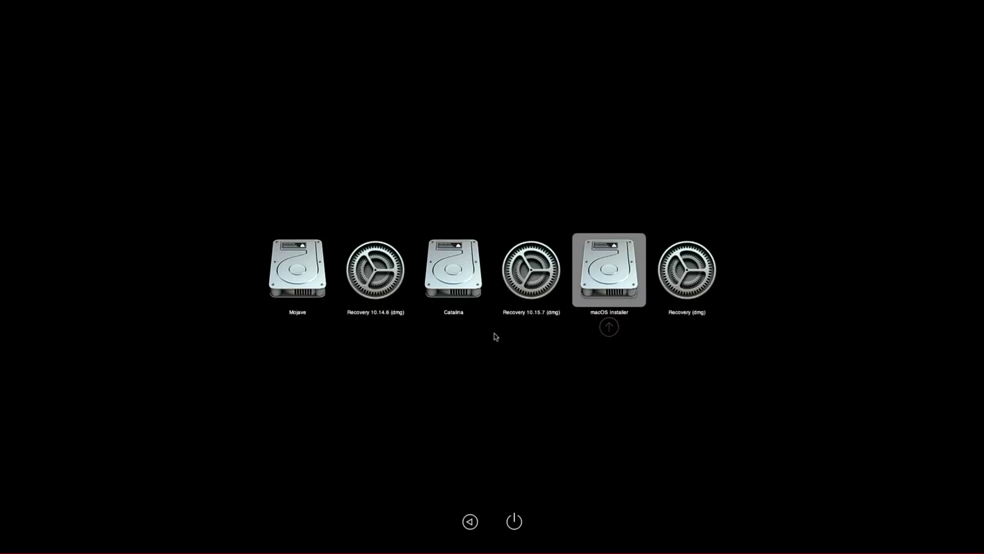
pyautogui.press('Return')
pyautogui.press('Return')
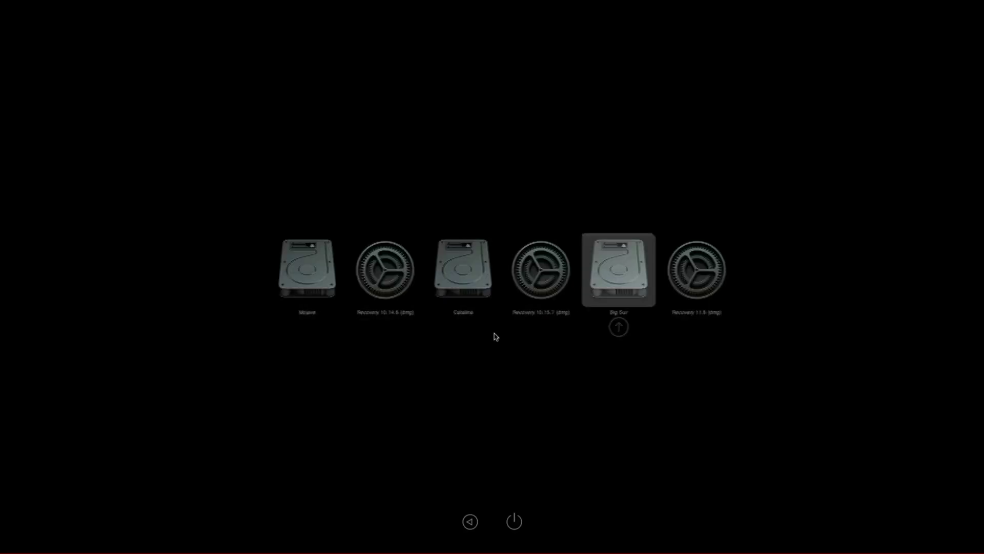
pyautogui.press('Return')
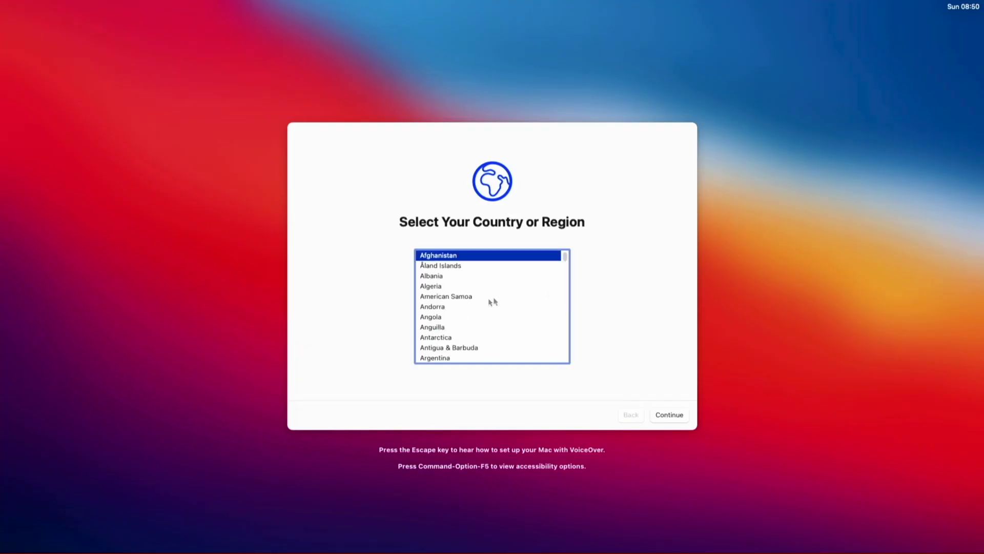
# Step: Choose Germany, then enter account name 'OpenCore', gingerbread picture and a password
pyautogui.write('ger')
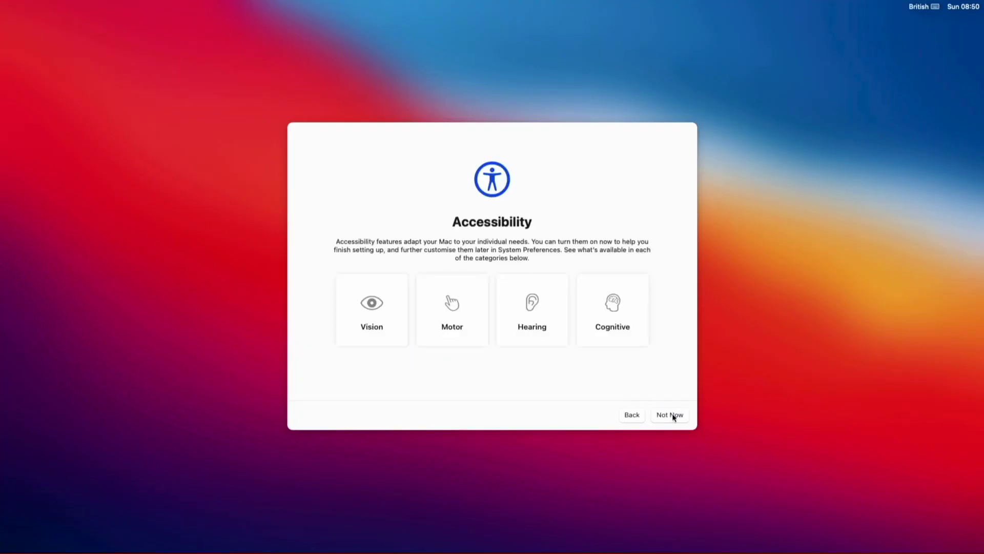
pyautogui.click(672, 415)
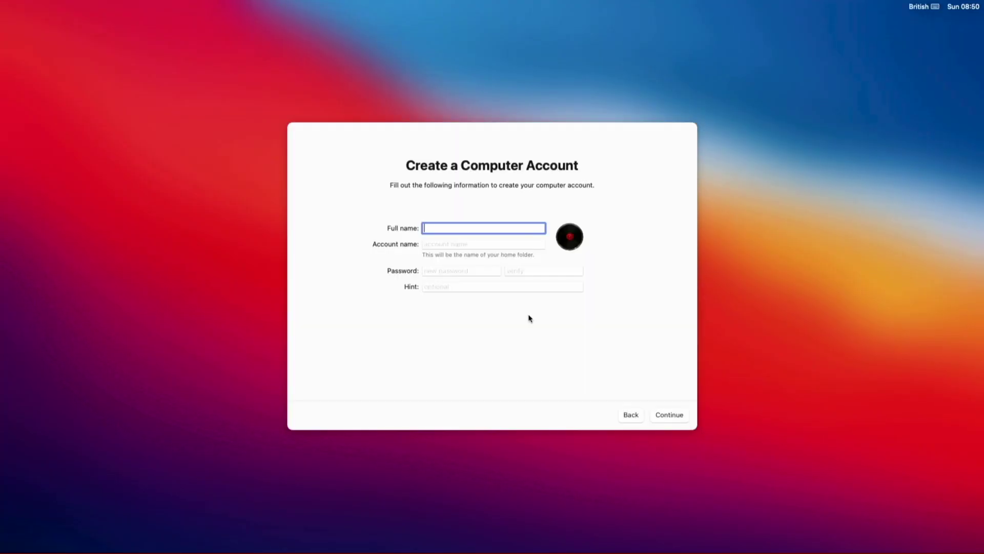
pyautogui.write('OpenCore')
pyautogui.click(569, 236)
pyautogui.doubleClick(562, 385)
pyautogui.press('Tab')
pyautogui.press('Tab')
# Step: Create the account and continue past express setup, analytics, Screen Time and Siri
pyautogui.click(673, 416)
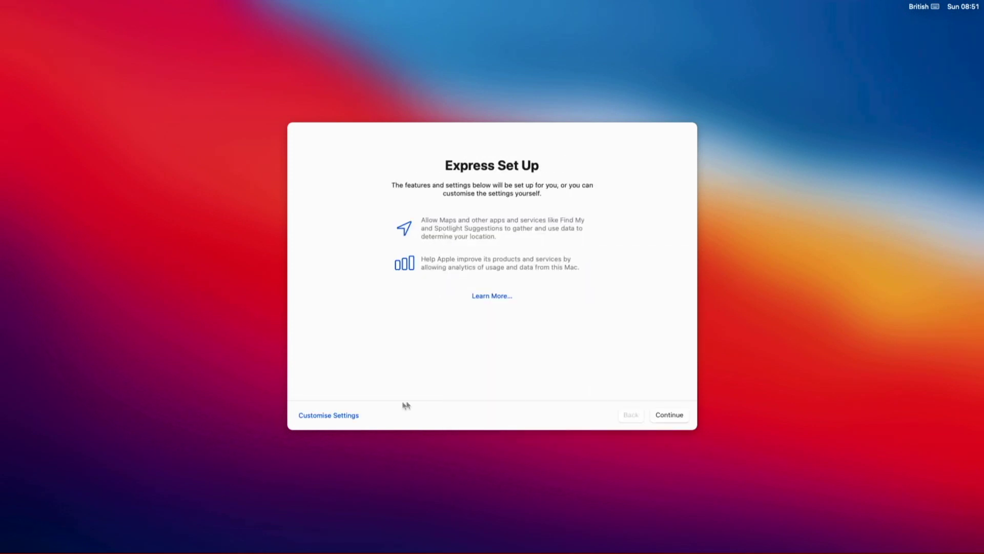
pyautogui.click(676, 417)
pyautogui.click(677, 417)
pyautogui.click(670, 414)
pyautogui.click(676, 416)
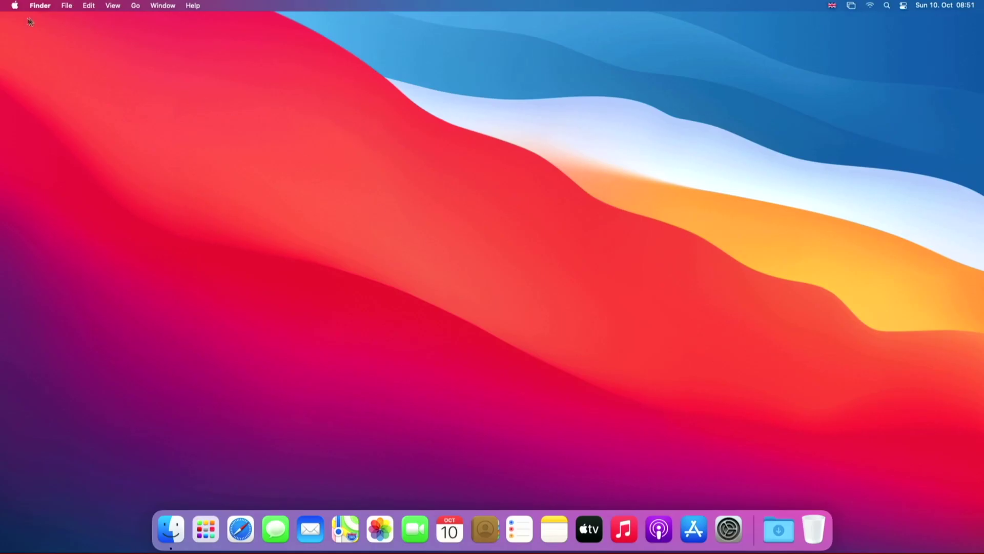
pyautogui.click(14, 6)
pyautogui.click(18, 23)
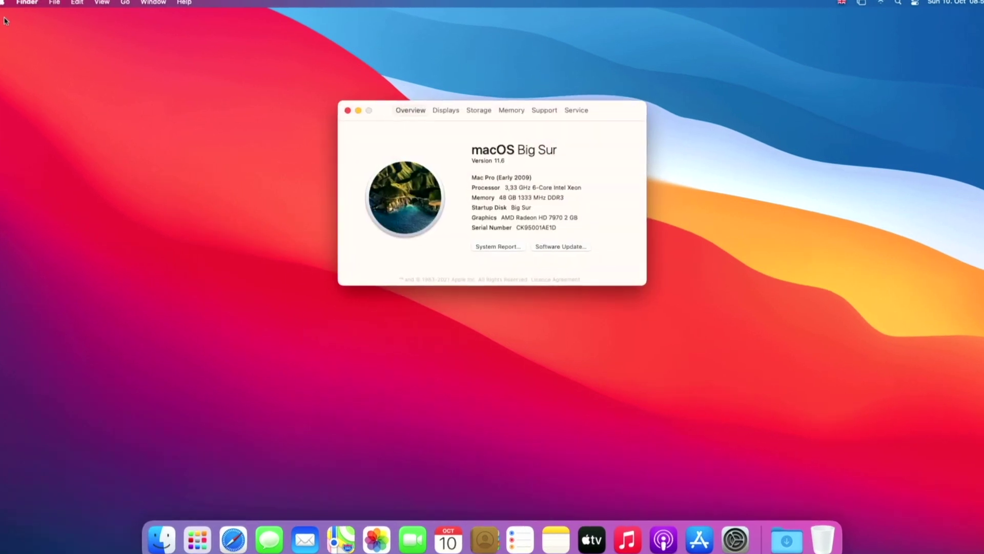
pyautogui.click(501, 162)
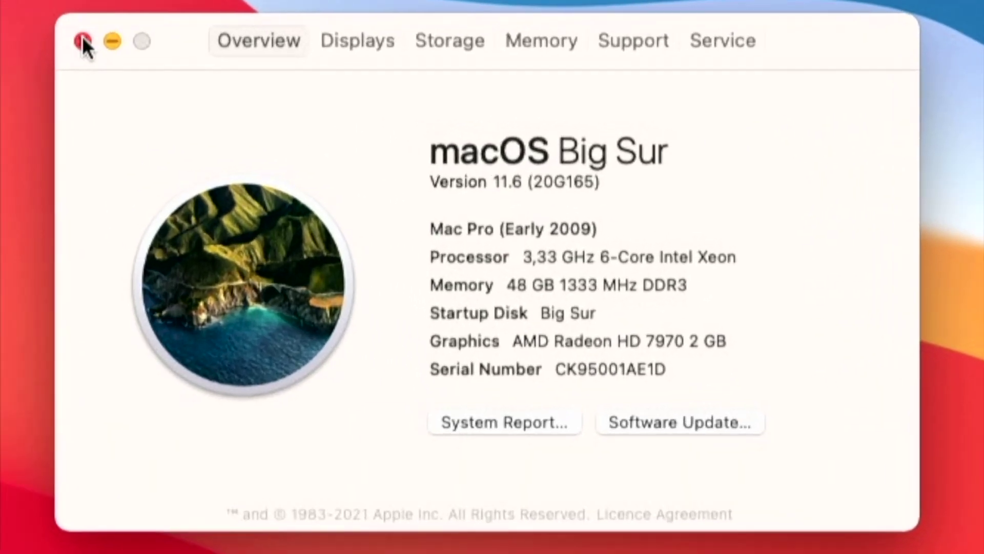
pyautogui.click(82, 40)
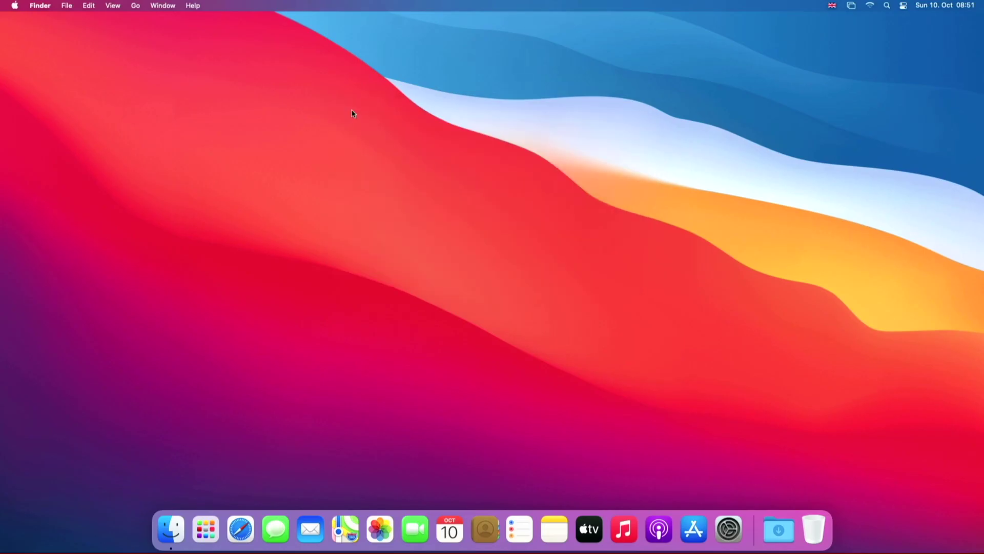
pyautogui.click(14, 6)
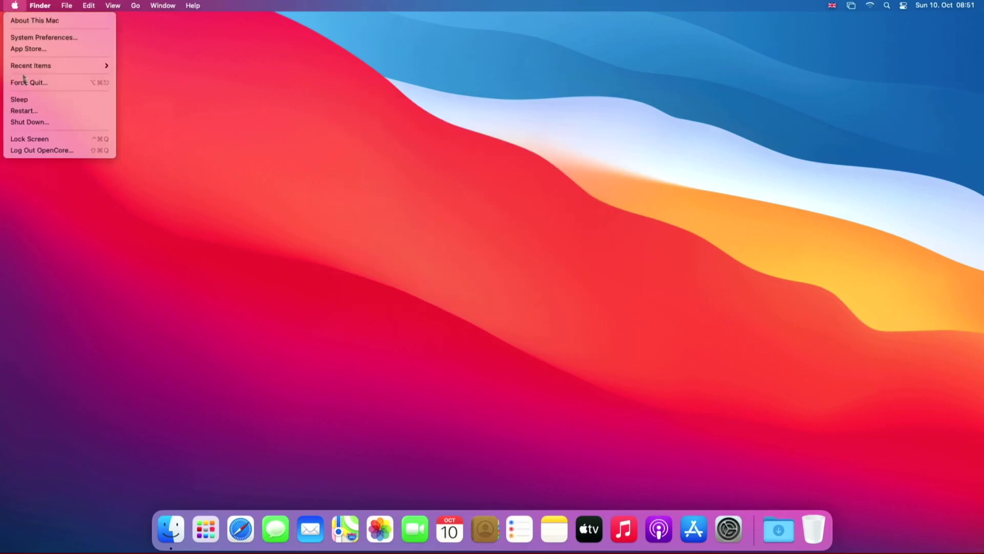
# Step: Restart without reopening windows and select Mojave in OpenCore to boot it
pyautogui.click(31, 113)
pyautogui.click(436, 168)
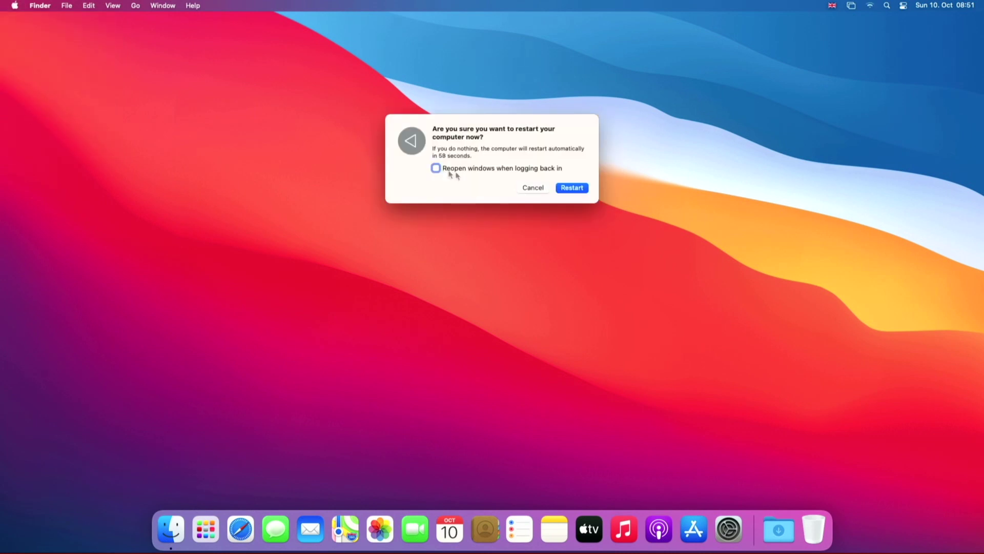
pyautogui.click(572, 188)
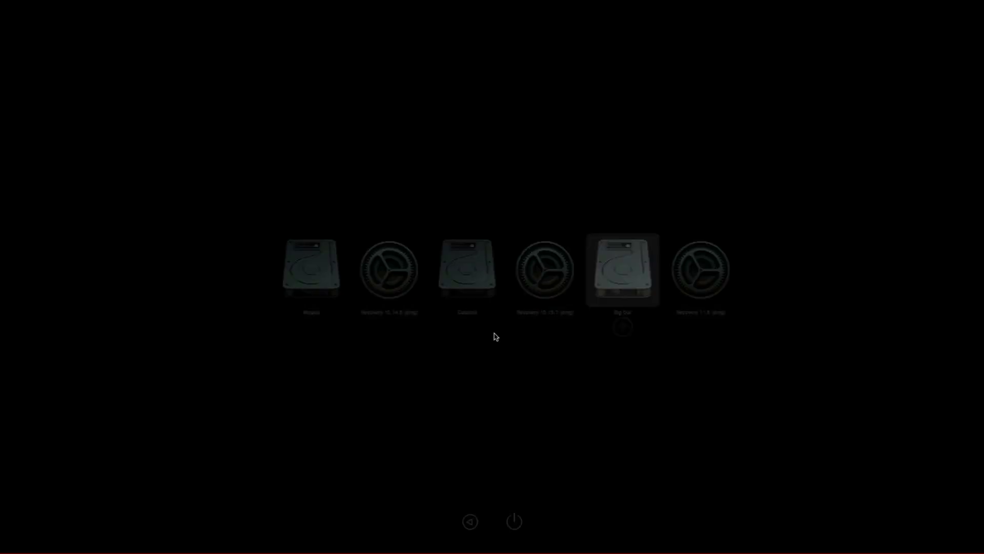
pyautogui.press('Left')
pyautogui.press('Left')
pyautogui.press('Left')
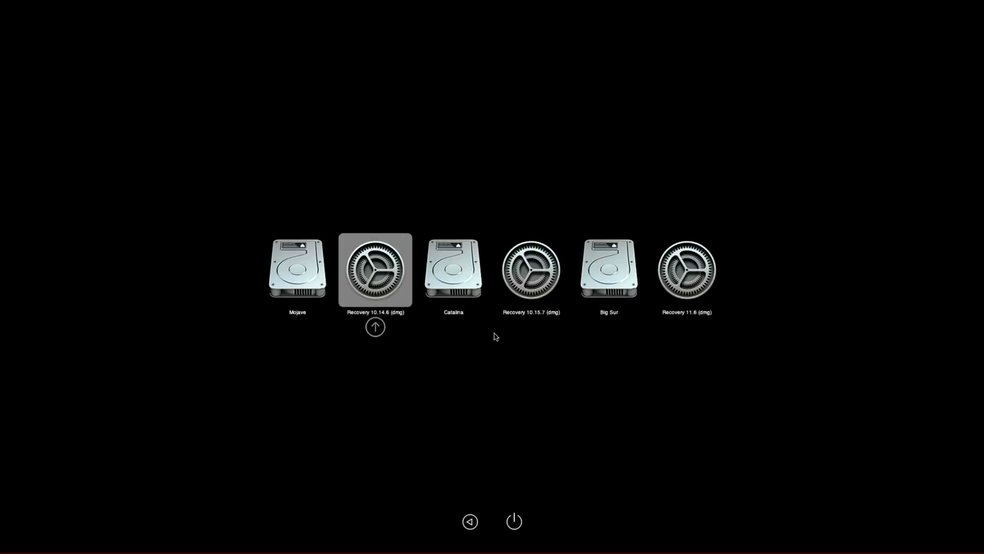
pyautogui.press('Left')
pyautogui.press('Return')
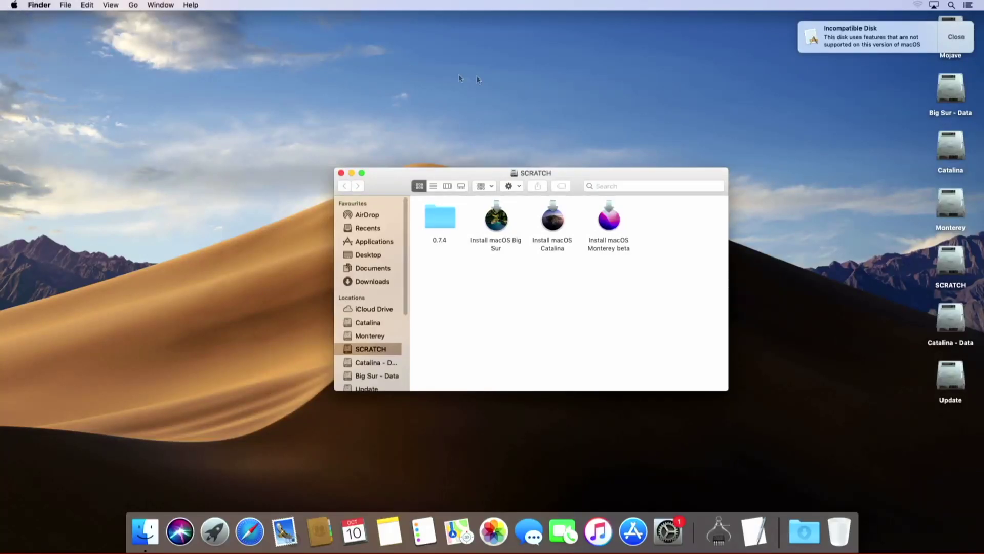
# Step: Dismiss the incompatible disk notice, launch Install macOS Monterey beta and accept its licence
pyautogui.click(956, 37)
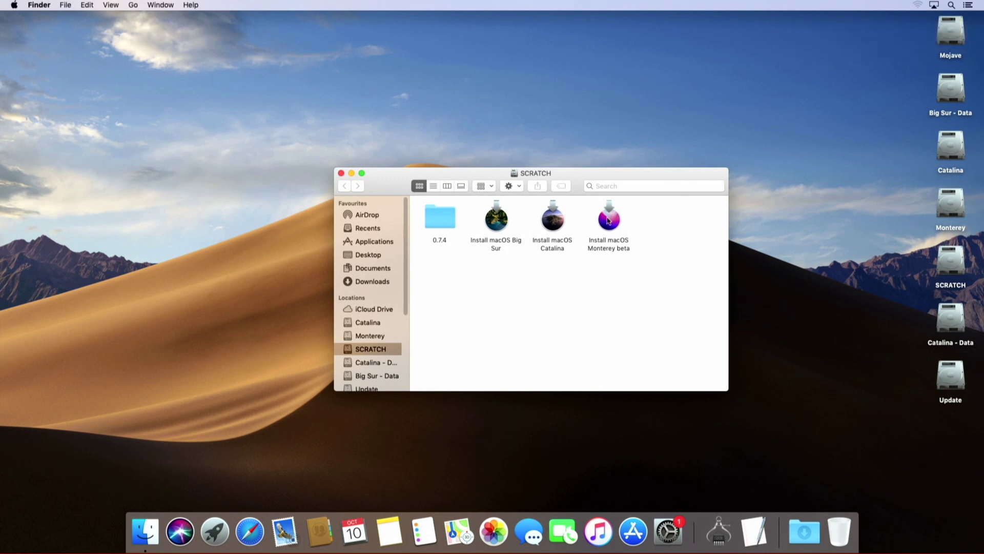
pyautogui.doubleClick(608, 220)
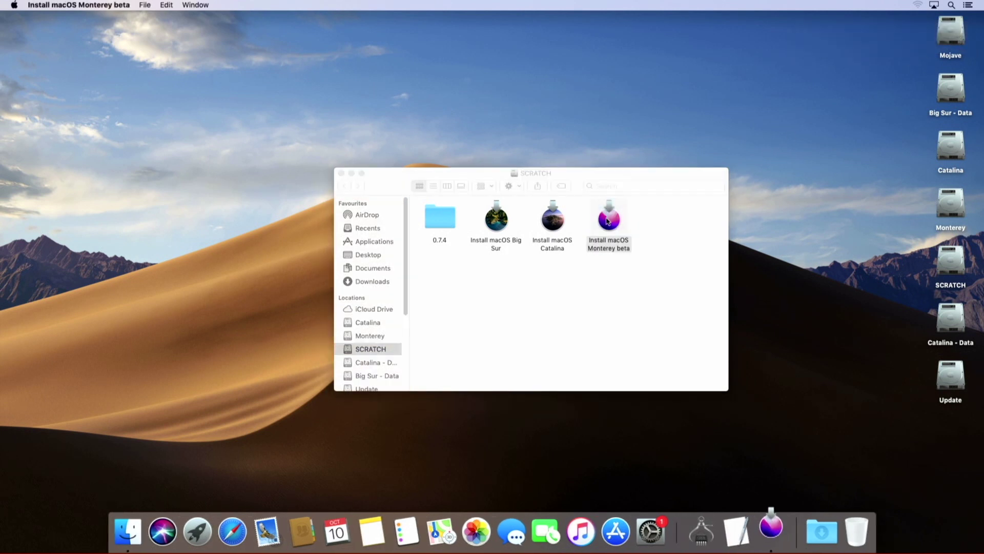
pyautogui.click(342, 174)
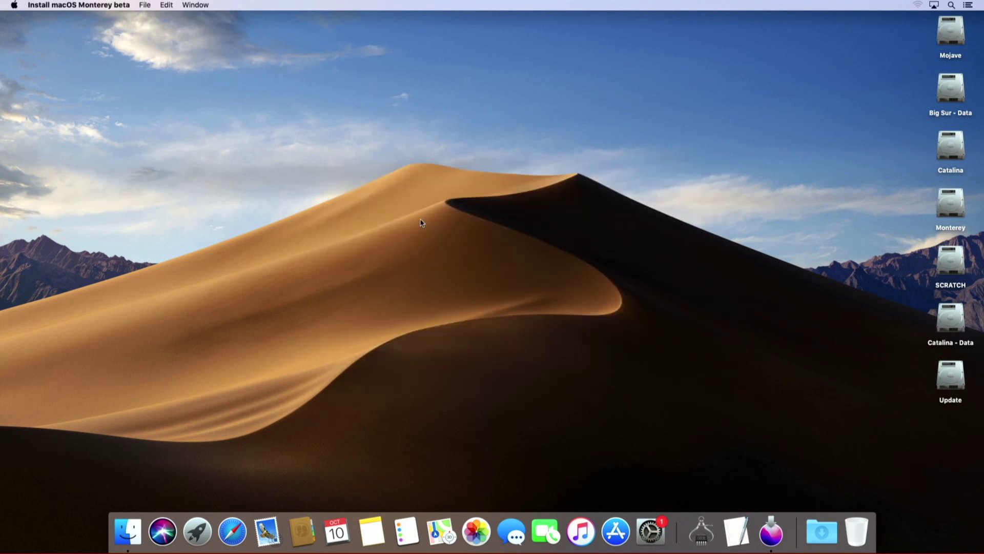
pyautogui.click(492, 349)
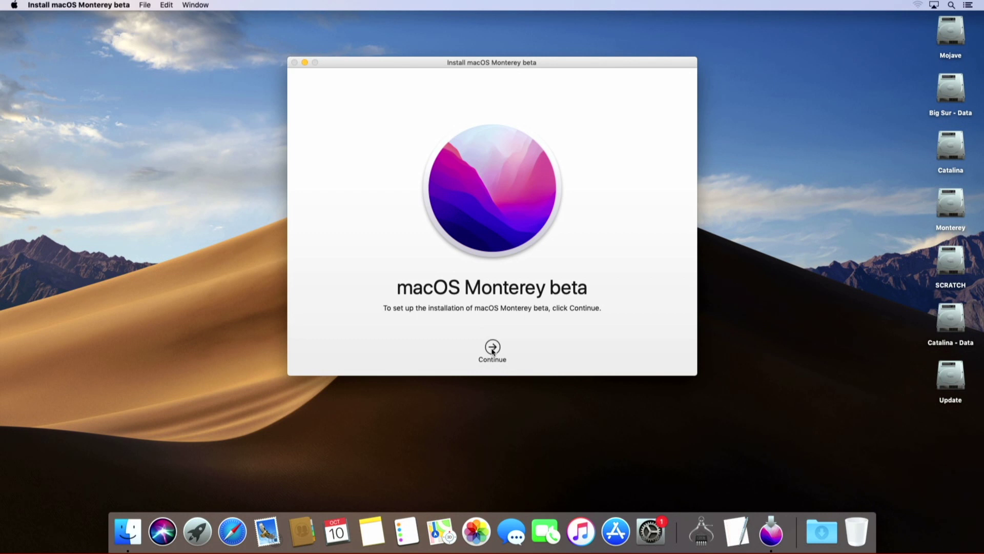
pyautogui.click(516, 348)
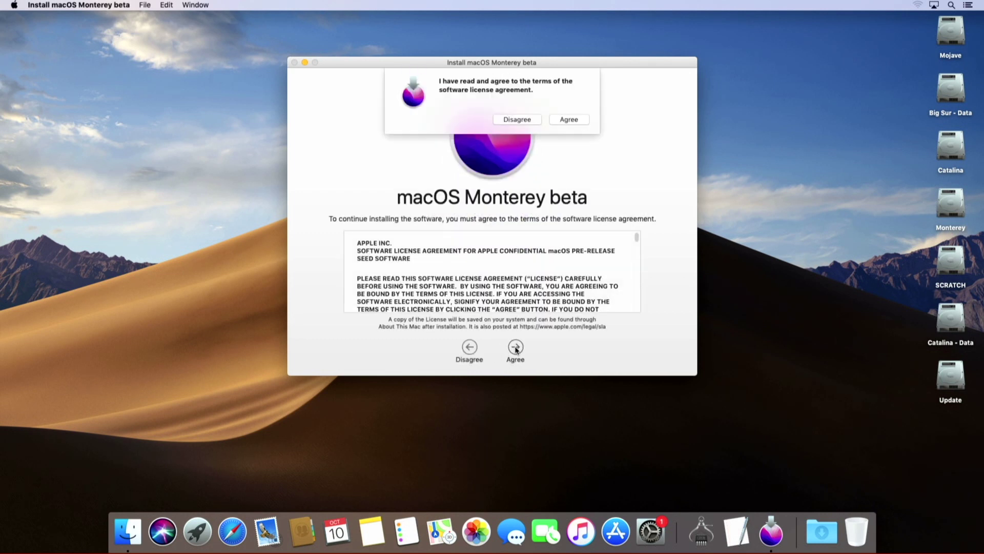
pyautogui.click(569, 126)
# Step: Install the Monterey beta onto the Monterey disk, authorising with the administrator password
pyautogui.click(494, 307)
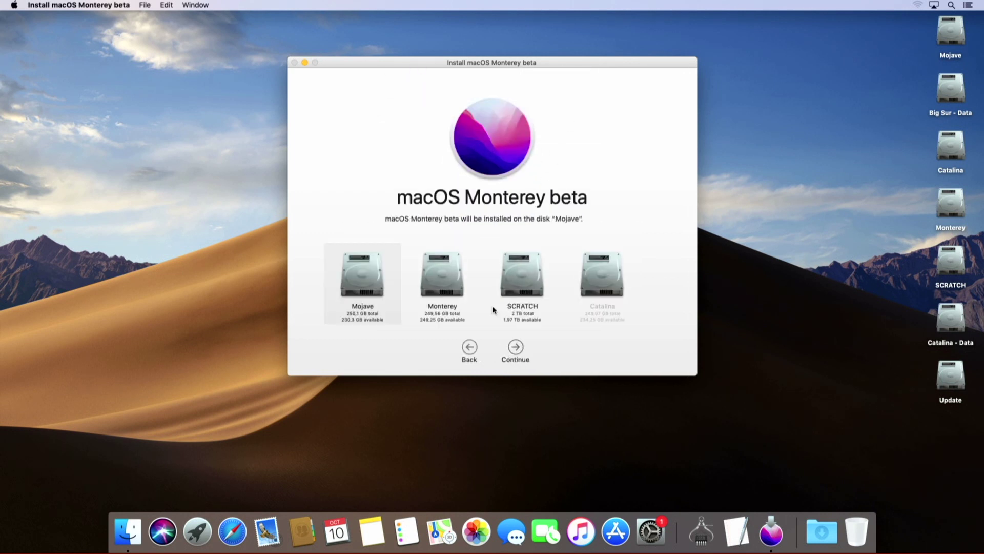
pyautogui.click(448, 301)
pyautogui.click(517, 348)
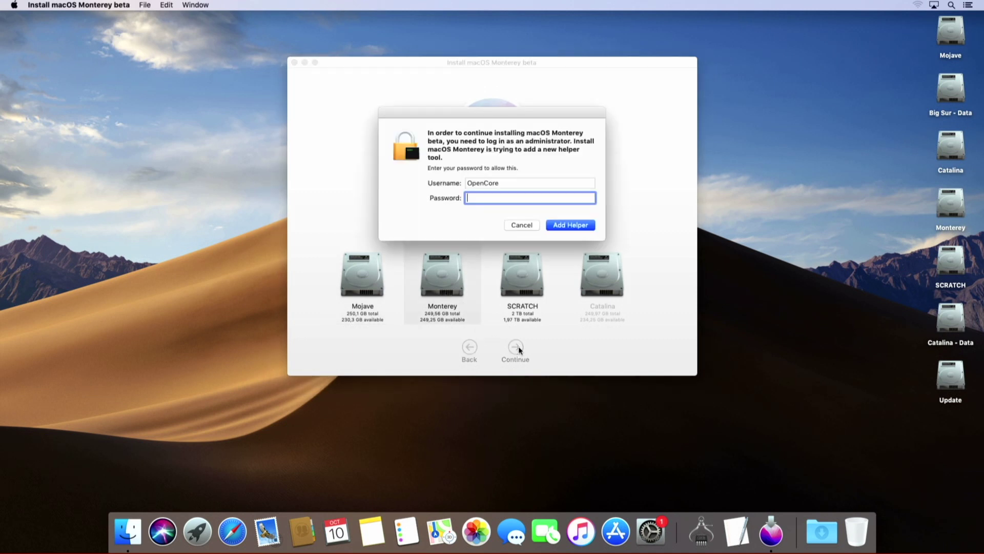
pyautogui.write('••••')
pyautogui.press('Return')
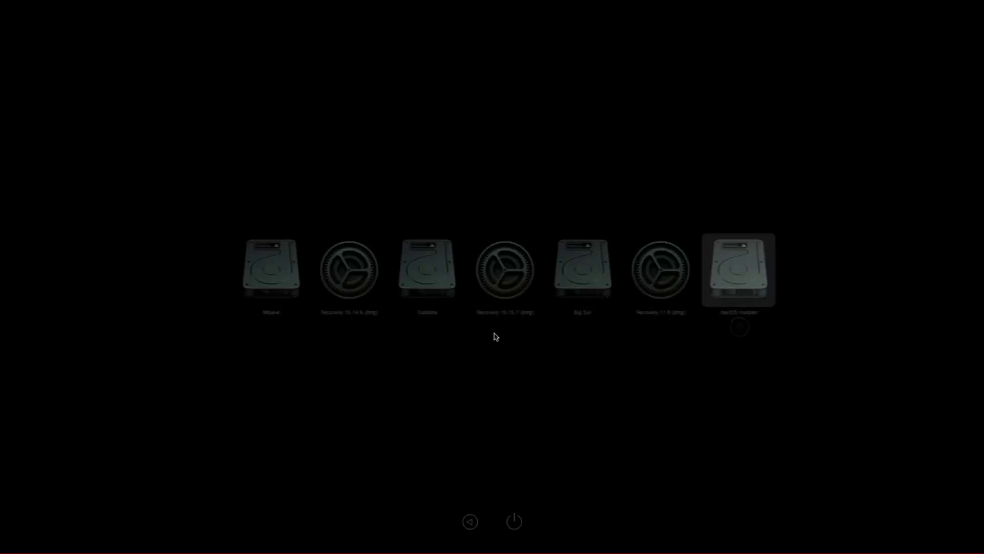
# Step: Boot the macOS Installer entry, choose Germany, and accept the language and privacy screens
pyautogui.press('Return')
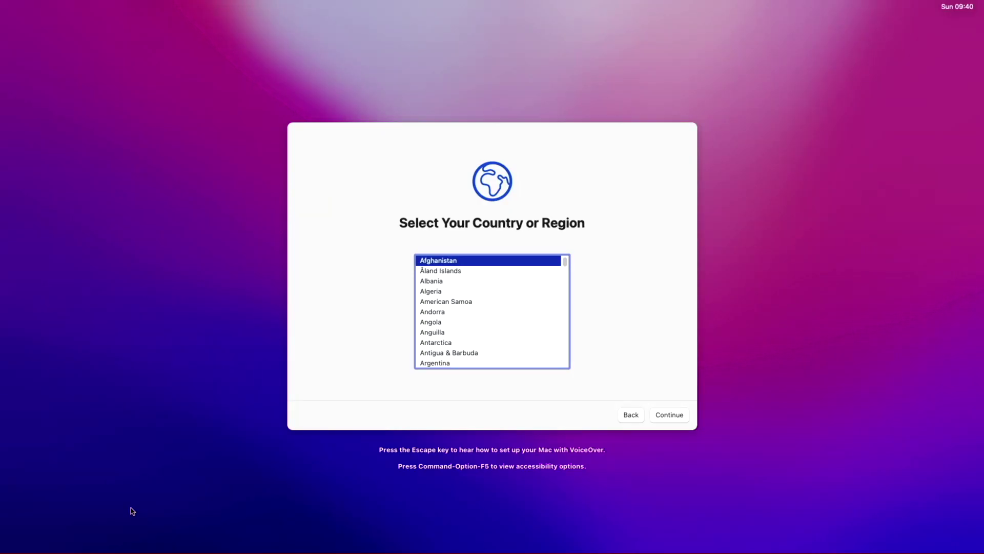
pyautogui.moveTo(564, 261); pyautogui.dragTo(564, 291)
pyautogui.scroll(-8, 564, 292)
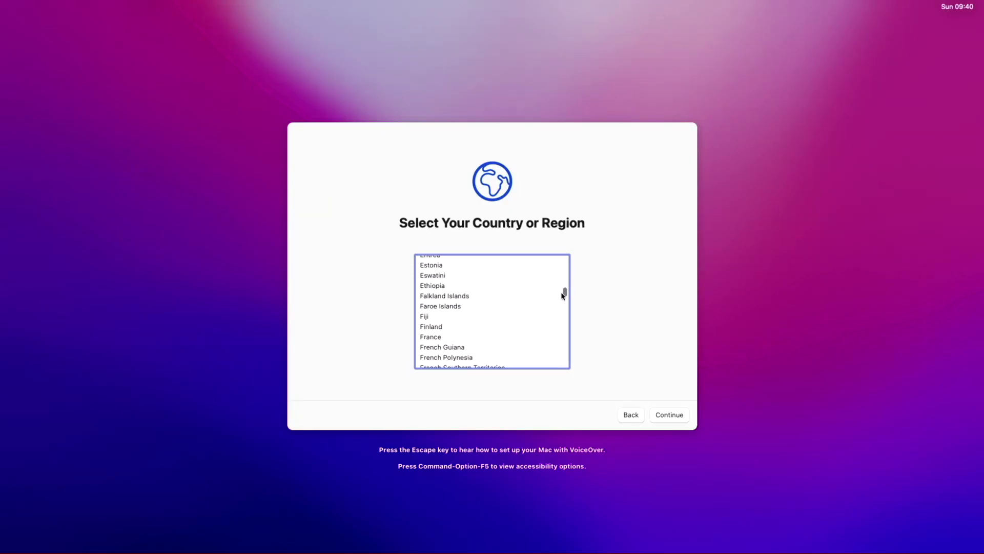
pyautogui.click(442, 332)
pyautogui.click(669, 415)
pyautogui.click(669, 416)
pyautogui.click(670, 416)
# Step: Skip data migration and Apple ID sign-in, and agree to the terms and conditions
pyautogui.click(319, 420)
pyautogui.click(325, 421)
pyautogui.click(518, 264)
pyautogui.click(670, 414)
pyautogui.click(523, 314)
# Step: Create the 'OpenCore' account with the alien picture and a password
pyautogui.write('OpenCore')
pyautogui.press('Tab')
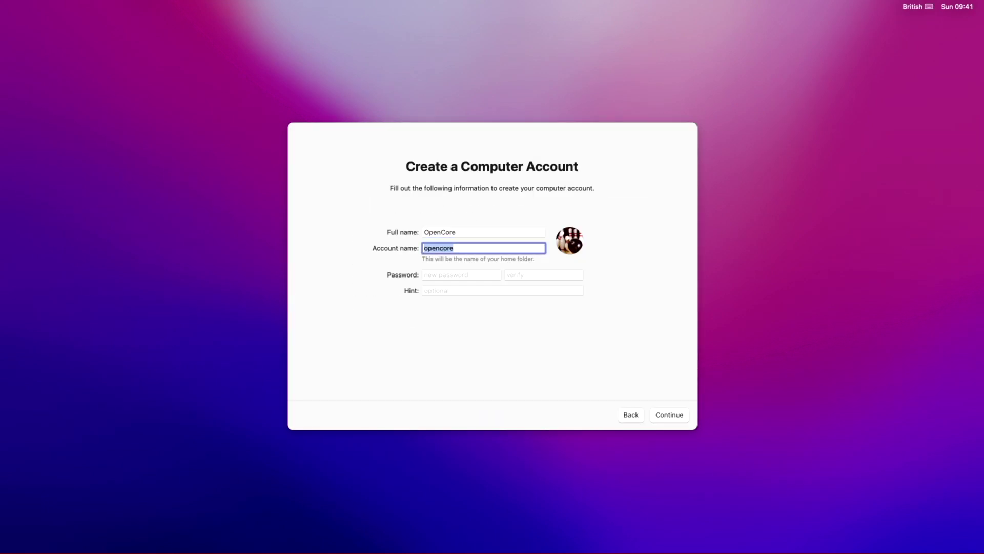
pyautogui.click(569, 240)
pyautogui.doubleClick(542, 418)
pyautogui.press('Tab')
pyautogui.press('Tab')
pyautogui.click(670, 417)
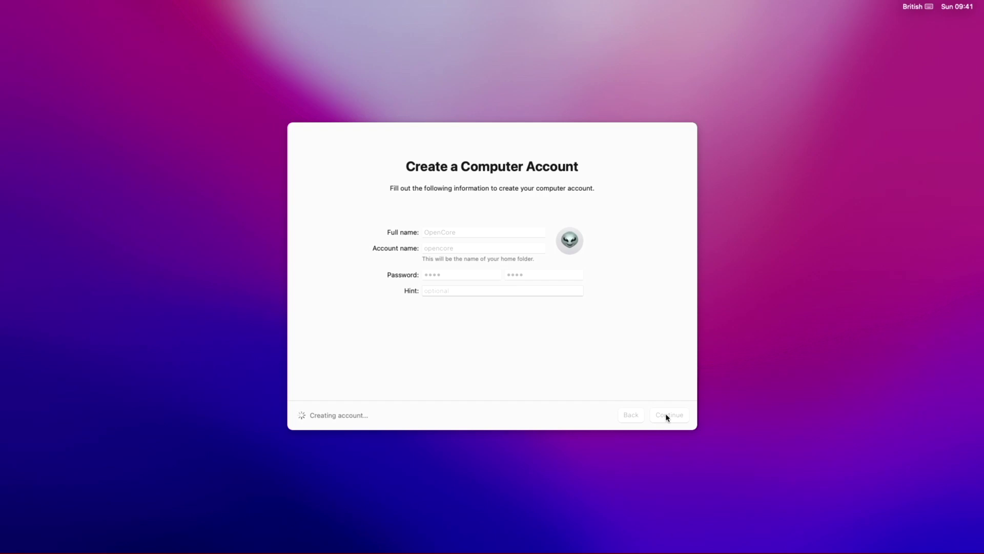
# Step: Decline location services, pick a European time zone and postpone Screen Time setup
pyautogui.click(667, 414)
pyautogui.click(492, 315)
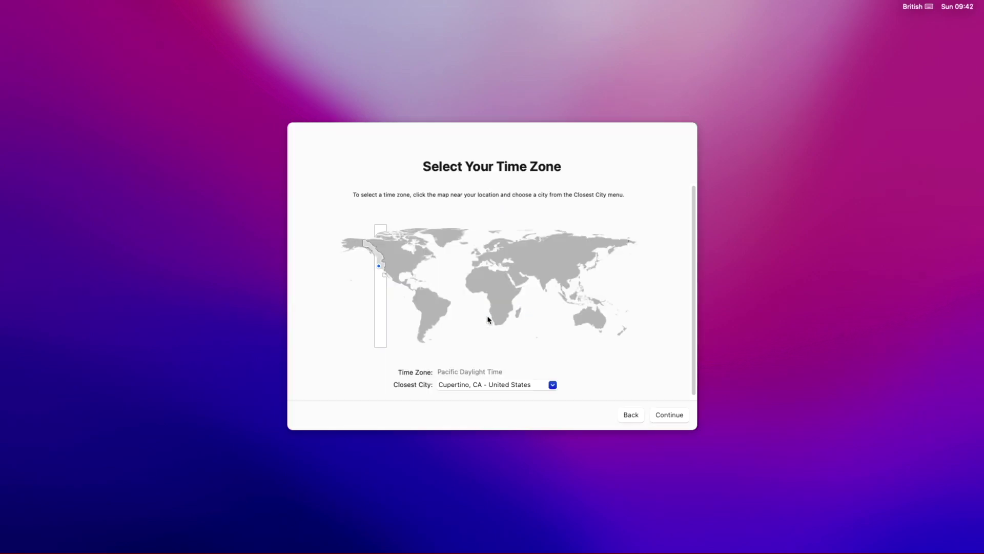
pyautogui.click(491, 259)
pyautogui.click(668, 414)
pyautogui.click(315, 417)
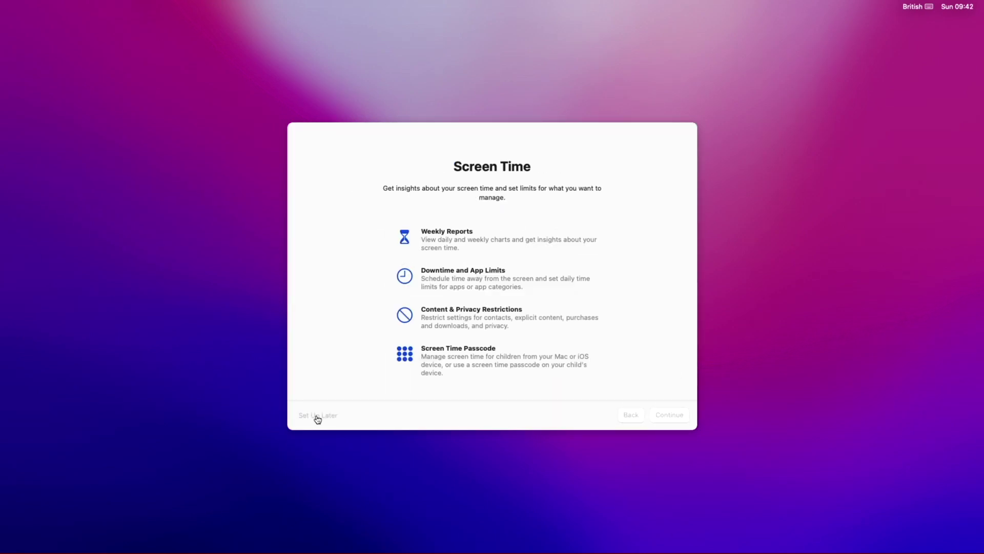
pyautogui.click(674, 417)
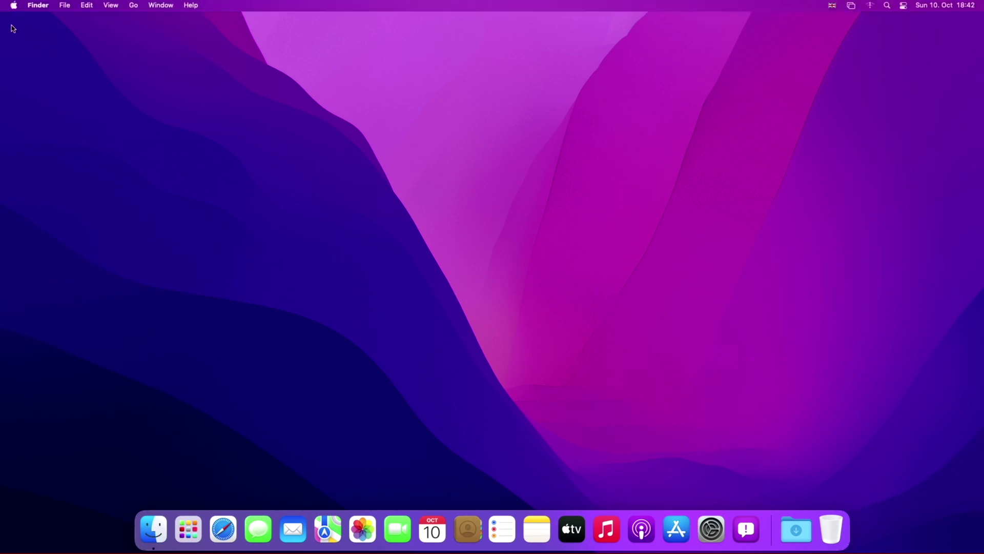
# Step: Check About This Mac to confirm macOS Monterey Version 12.0 Beta (21A5543b)
pyautogui.click(14, 7)
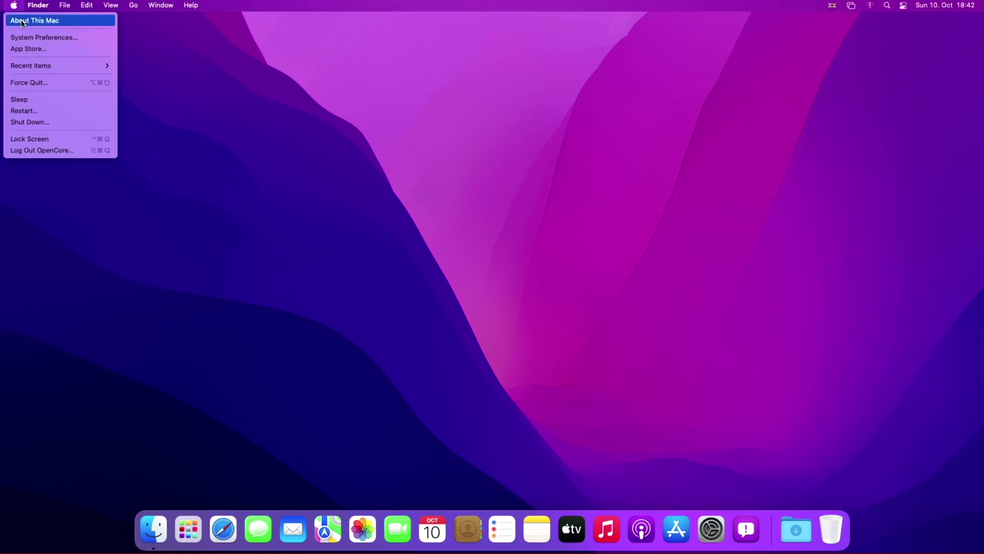
pyautogui.click(23, 22)
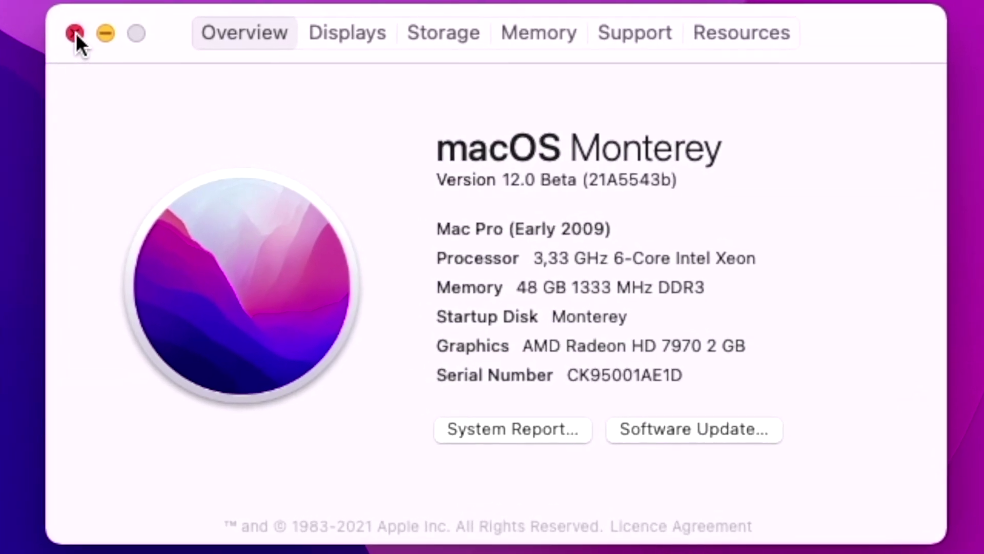
pyautogui.click(134, 49)
# Step: Restart the Mac from the Apple menu to return to the OpenCore boot picker
pyautogui.click(15, 6)
pyautogui.click(33, 114)
pyautogui.click(573, 191)
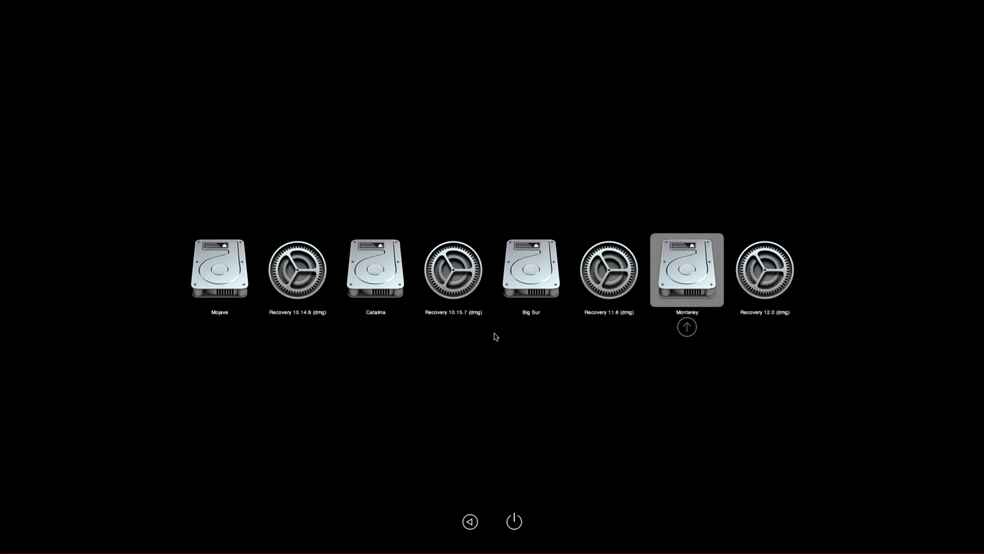
# Step: Boot the Mojave disk from the OpenCore picker and close the Incompatible Disk notice
pyautogui.press('Left')
pyautogui.press('Left')
pyautogui.press('Left')
pyautogui.press('Left')
pyautogui.press('Left')
pyautogui.press('Left')
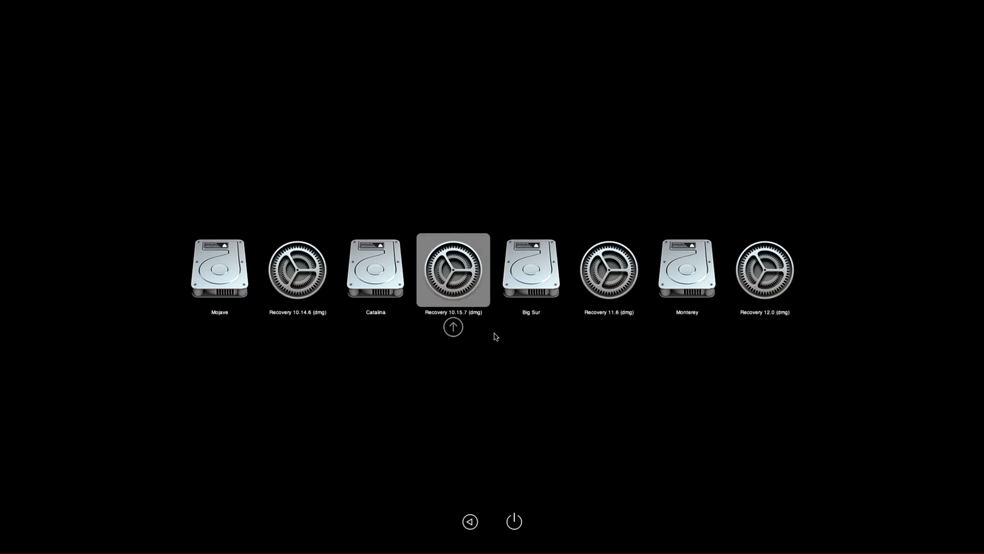
pyautogui.press('Return')
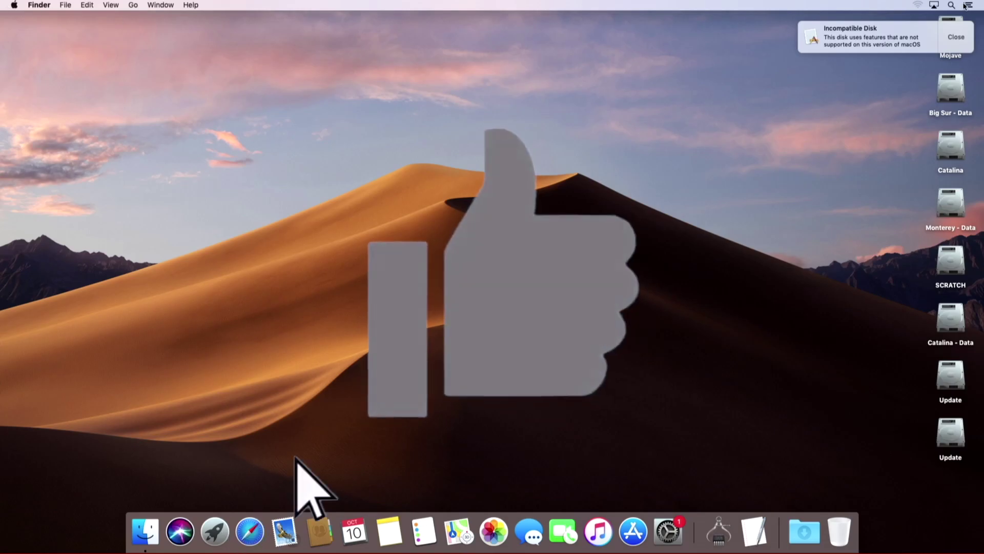
pyautogui.click(956, 37)
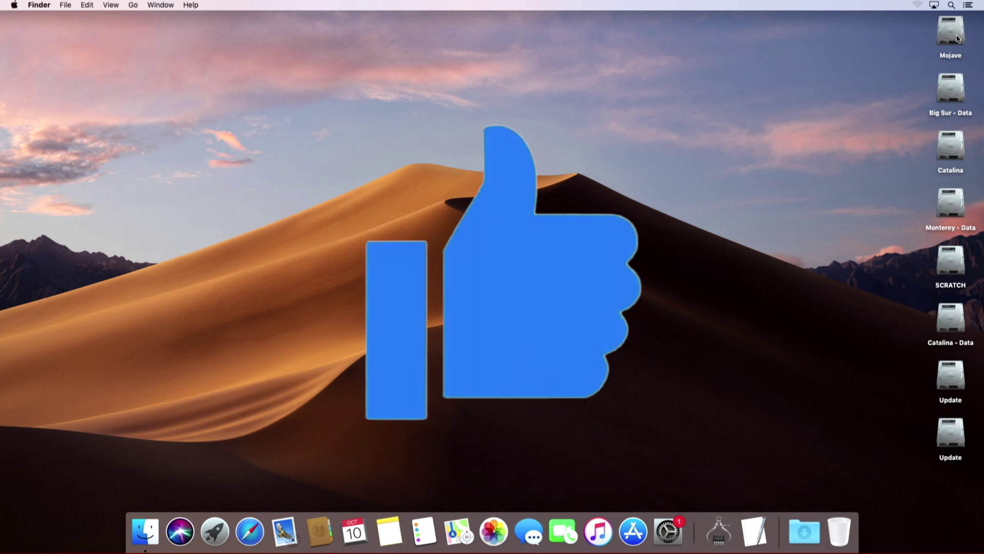